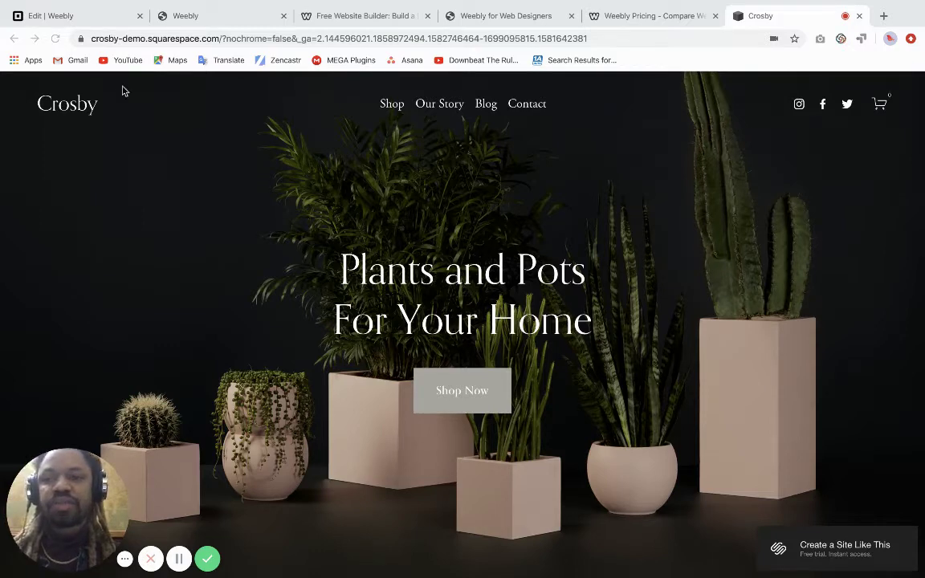
Look over the Weebly home page and the design efficiency and ease-of-use sections of the Weebly for Web Designers page.
{"action": "left_click", "coordinate": [349, 16]}
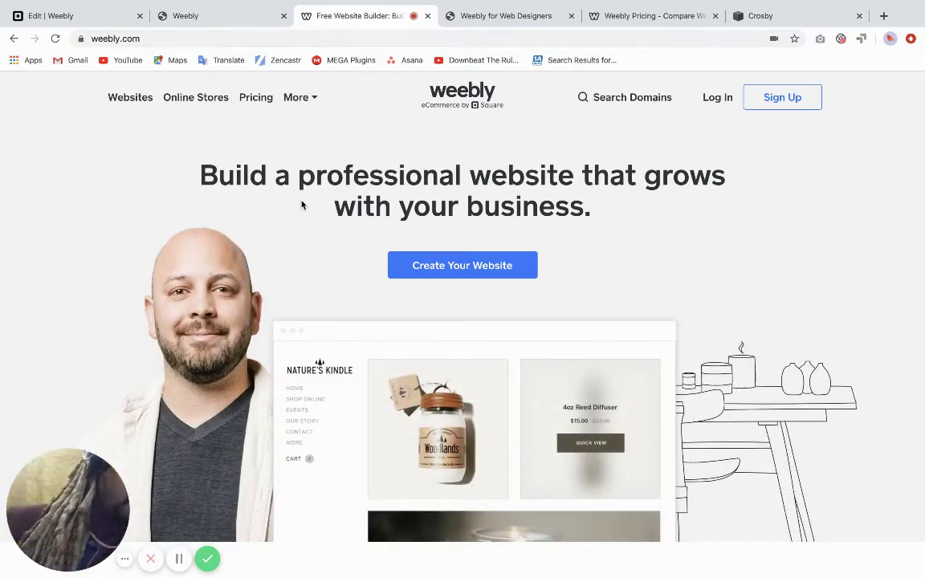
{"action": "left_click", "coordinate": [490, 17]}
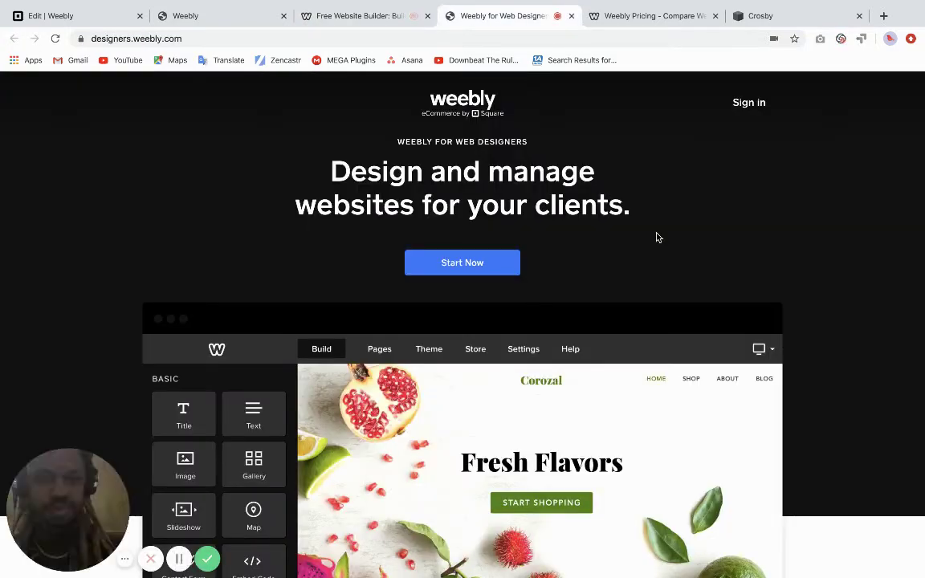
{"action": "scroll", "coordinate": [687, 244], "scroll_direction": "down", "scroll_amount": 1}
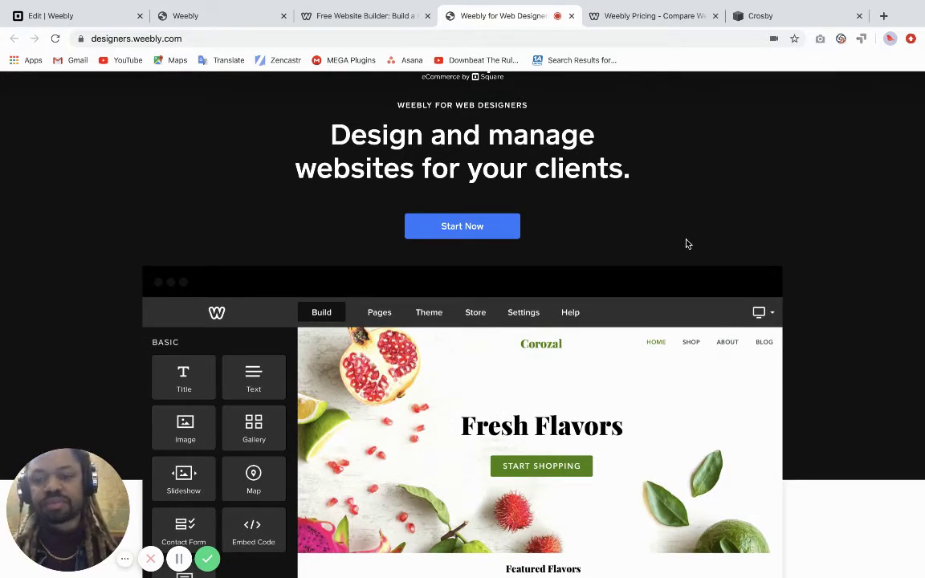
{"action": "scroll", "coordinate": [688, 244], "scroll_direction": "up", "scroll_amount": 1}
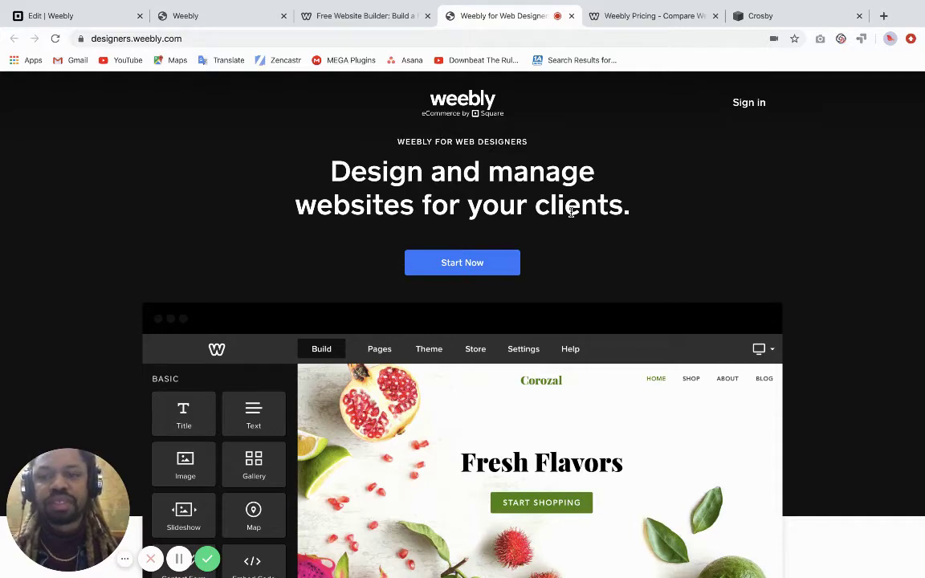
{"action": "scroll", "coordinate": [571, 212], "scroll_direction": "down", "scroll_amount": 6}
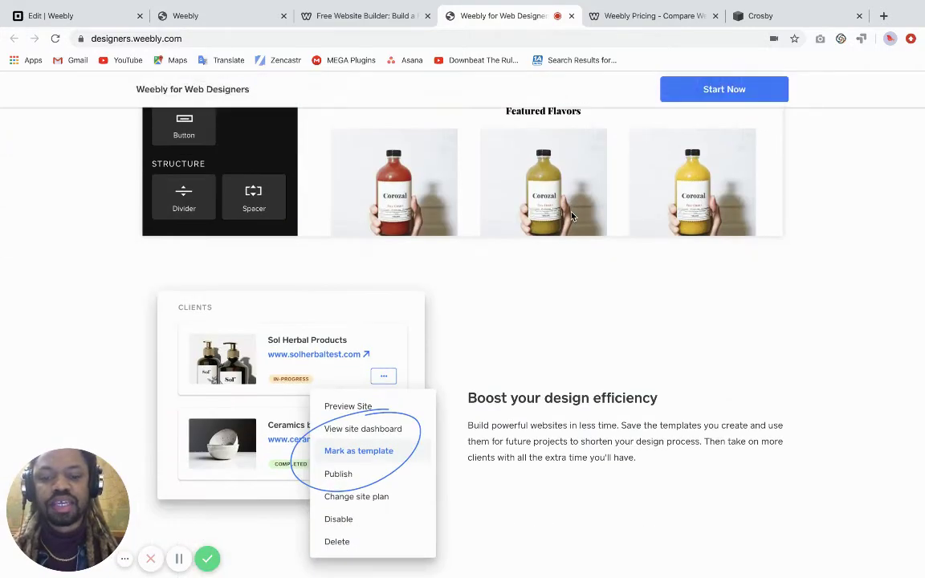
{"action": "scroll", "coordinate": [571, 215], "scroll_direction": "down", "scroll_amount": 10}
{"action": "scroll", "coordinate": [571, 216], "scroll_direction": "up", "scroll_amount": 5}
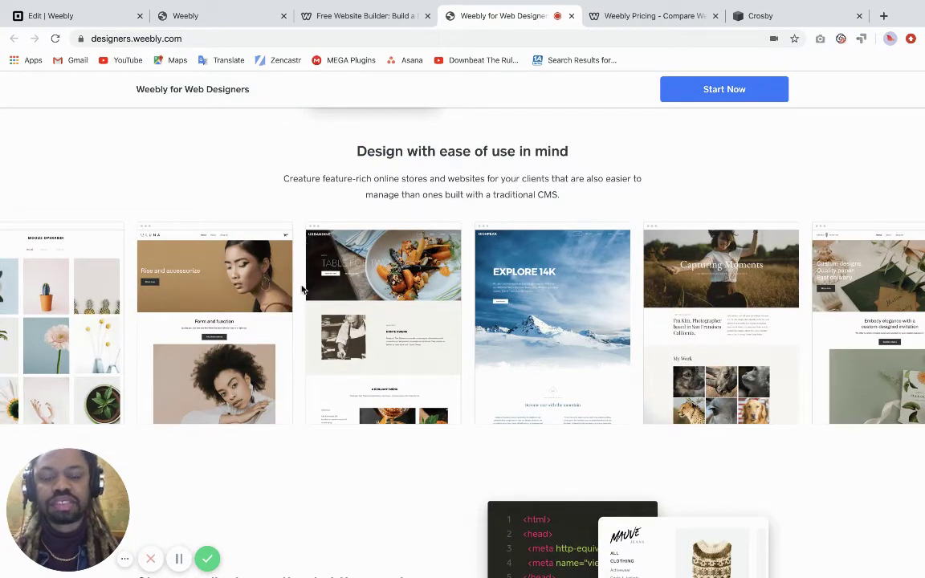
Examine the sample website designs on the Weebly home page.
{"action": "left_click", "coordinate": [338, 13]}
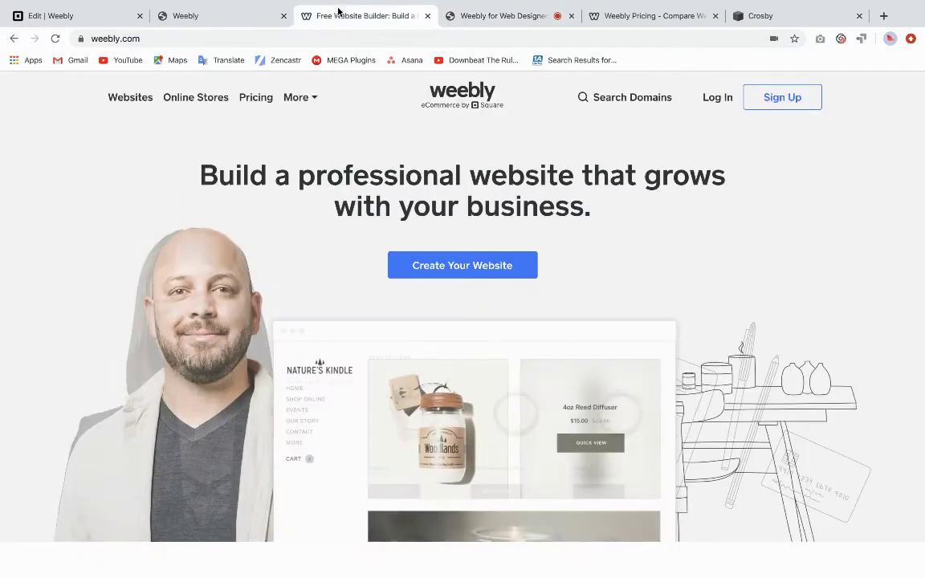
{"action": "scroll", "coordinate": [407, 344], "scroll_direction": "down", "scroll_amount": 10}
{"action": "scroll", "coordinate": [407, 344], "scroll_direction": "up", "scroll_amount": 2}
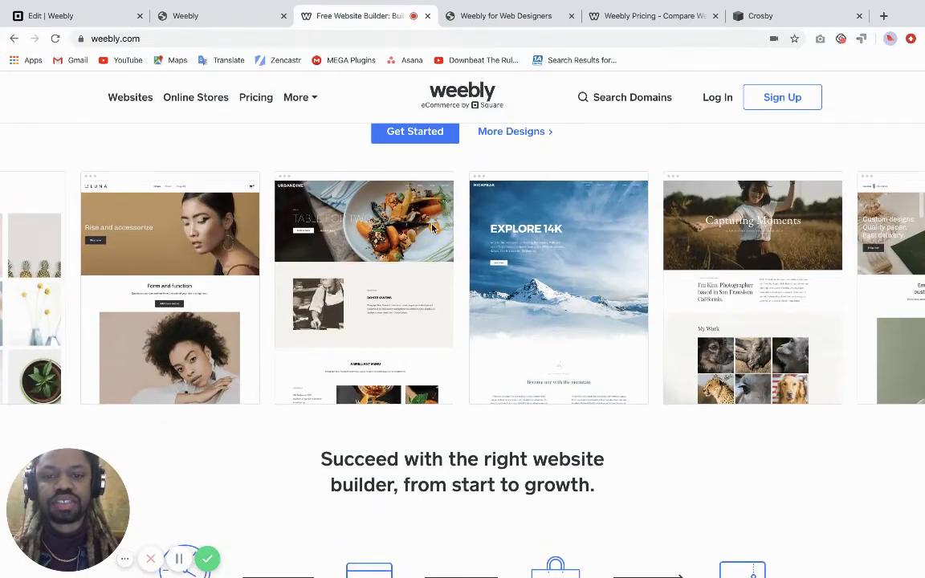
Read the code control and pay-only-when-you-publish sections of the Weebly for Web Designers page.
{"action": "left_click", "coordinate": [494, 17]}
{"action": "scroll", "coordinate": [452, 416], "scroll_direction": "down", "scroll_amount": 4}
{"action": "scroll", "coordinate": [452, 416], "scroll_direction": "up", "scroll_amount": 1}
{"action": "scroll", "coordinate": [453, 416], "scroll_direction": "down", "scroll_amount": 4}
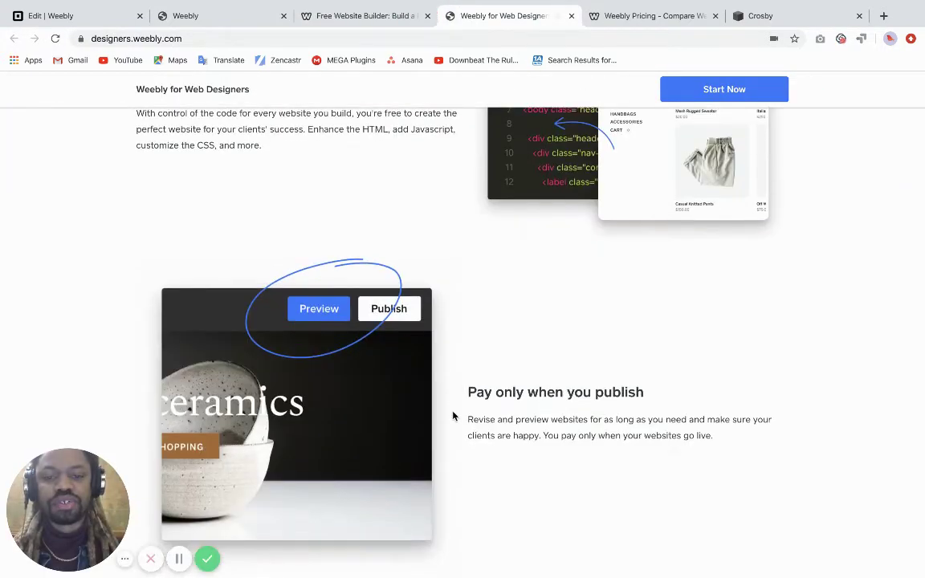
{"action": "scroll", "coordinate": [452, 416], "scroll_direction": "down", "scroll_amount": 1}
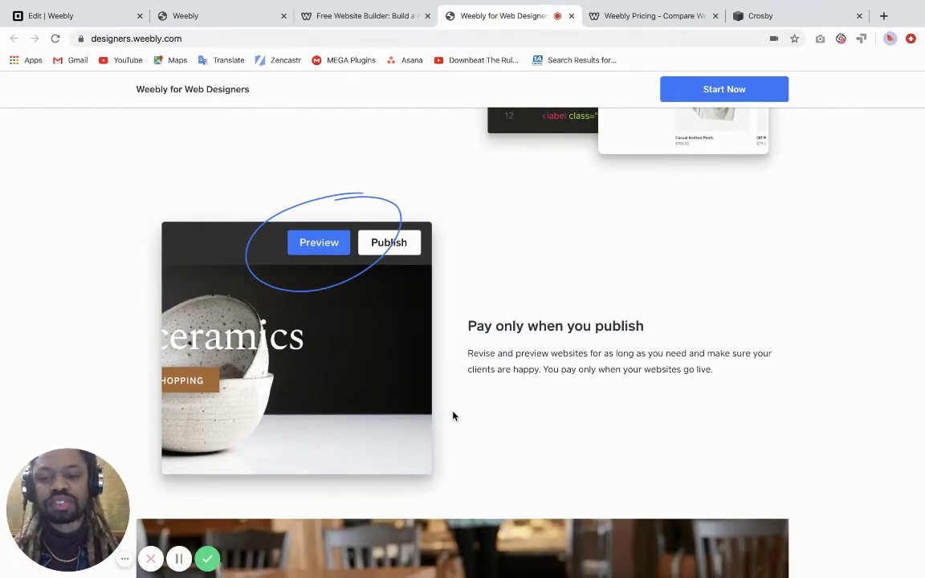
{"action": "scroll", "coordinate": [452, 415], "scroll_direction": "down", "scroll_amount": 1}
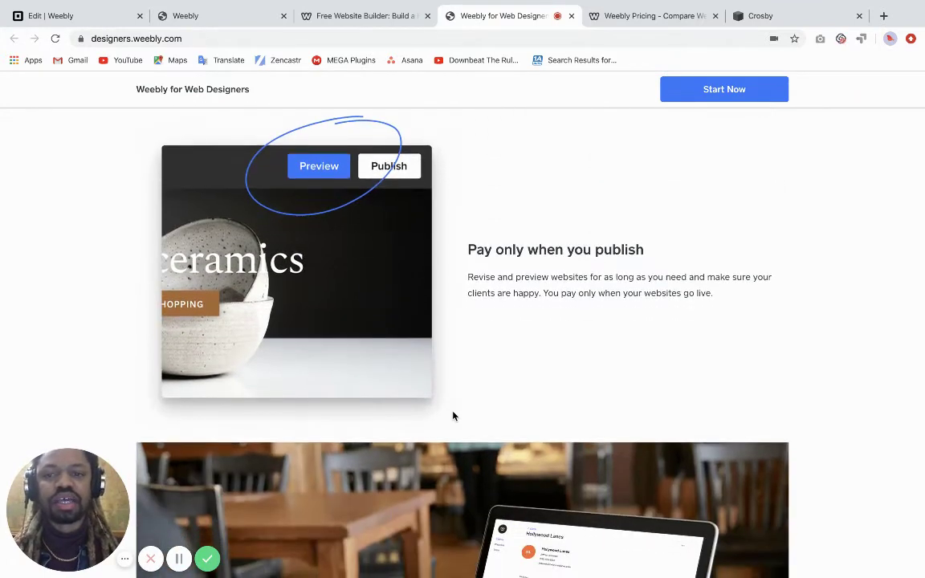
Review the web designer features and the Lite and WebPro plans, and compare them with the plans on Weebly's regular pricing page.
{"action": "scroll", "coordinate": [452, 415], "scroll_direction": "down", "scroll_amount": 5}
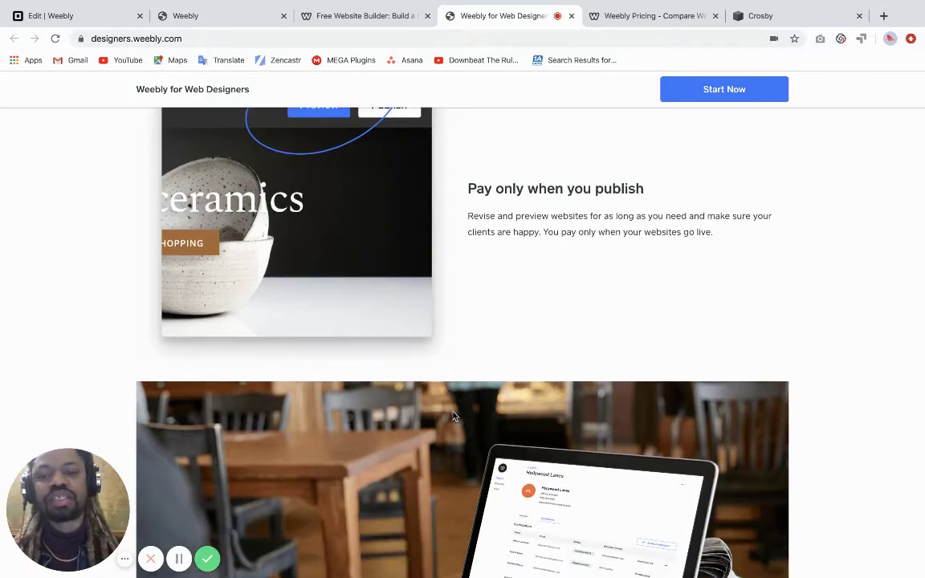
{"action": "scroll", "coordinate": [453, 416], "scroll_direction": "down", "scroll_amount": 8}
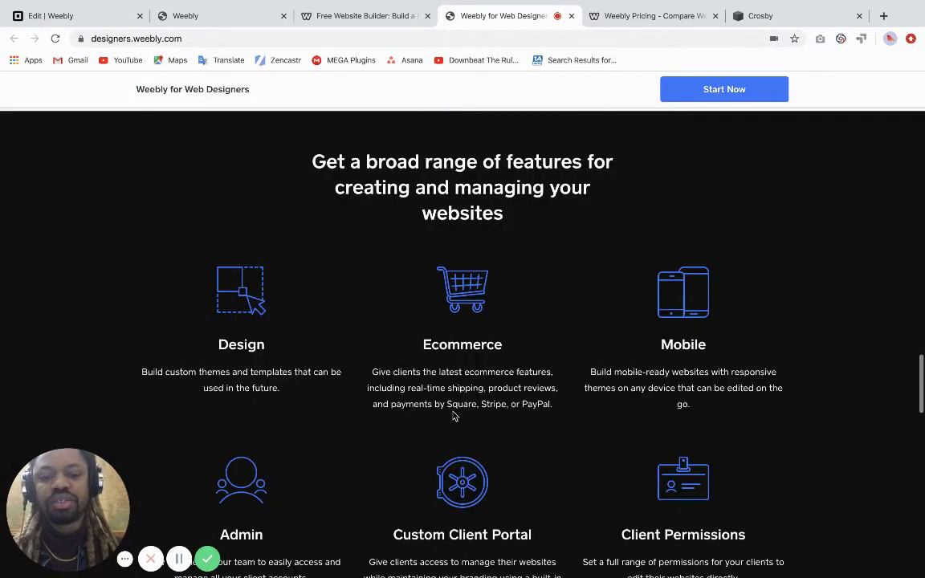
{"action": "scroll", "coordinate": [453, 416], "scroll_direction": "down", "scroll_amount": 4}
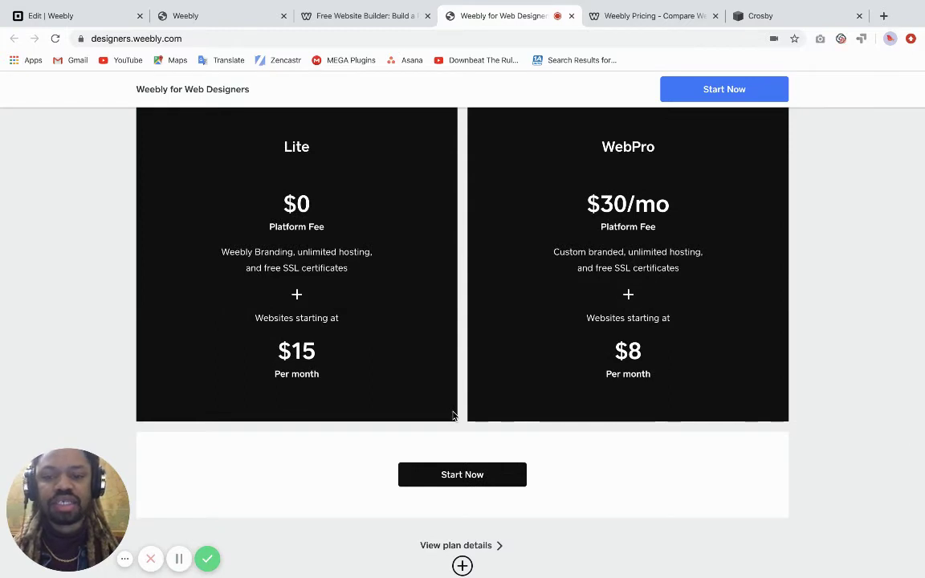
{"action": "scroll", "coordinate": [453, 415], "scroll_direction": "up", "scroll_amount": 1}
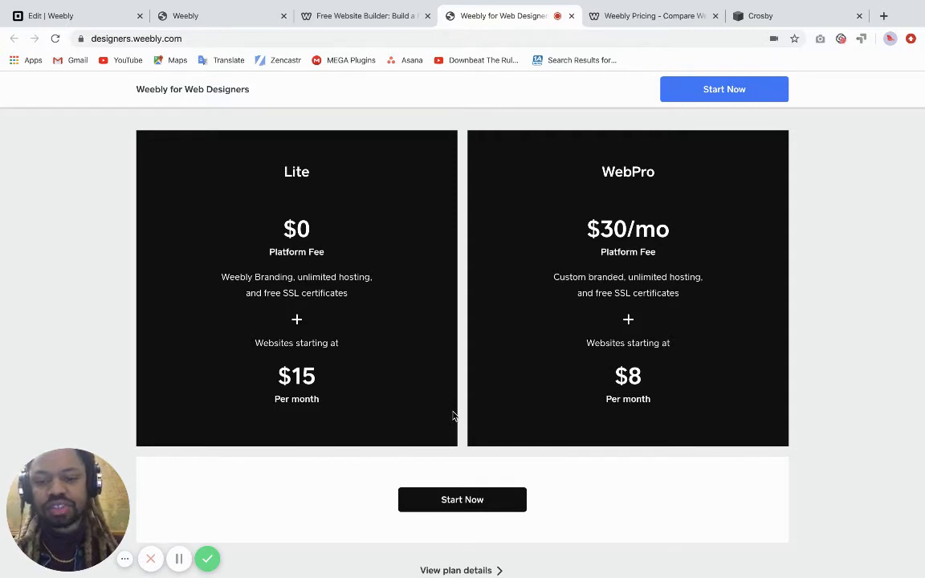
{"action": "left_click", "coordinate": [646, 17]}
{"action": "scroll", "coordinate": [558, 248], "scroll_direction": "down", "scroll_amount": 2}
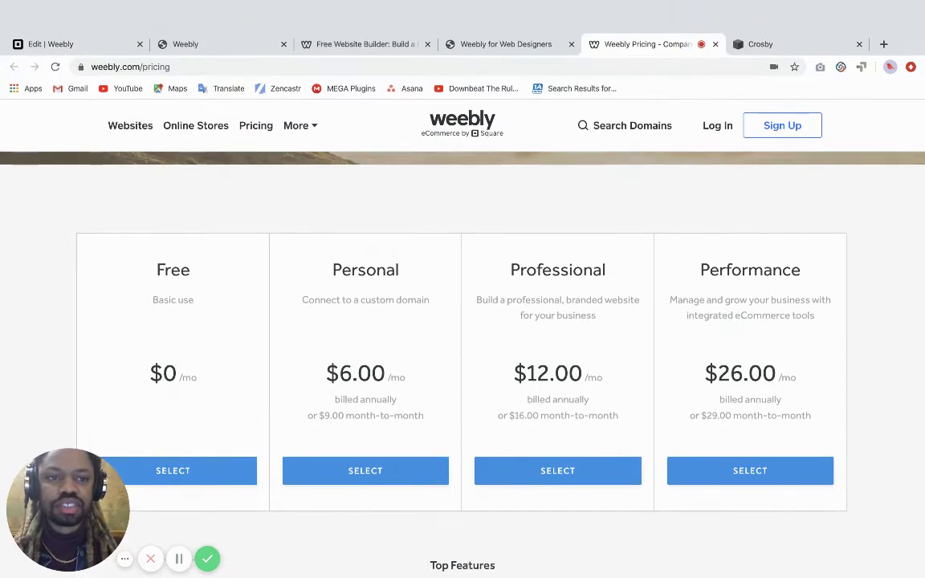
Compare the top of the Crosby Squarespace demo with the Home page in the Weebly editor.
{"action": "left_click", "coordinate": [771, 43]}
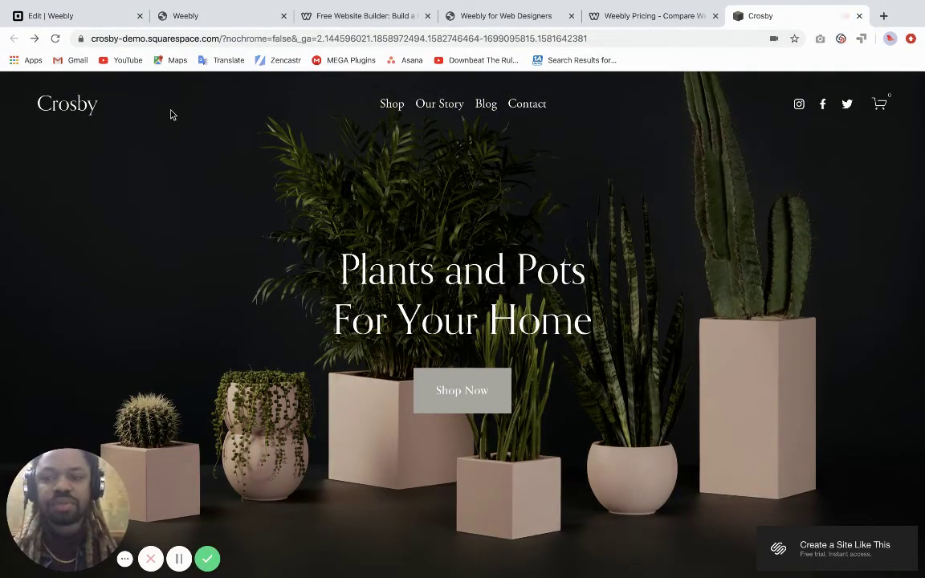
{"action": "left_click", "coordinate": [71, 16]}
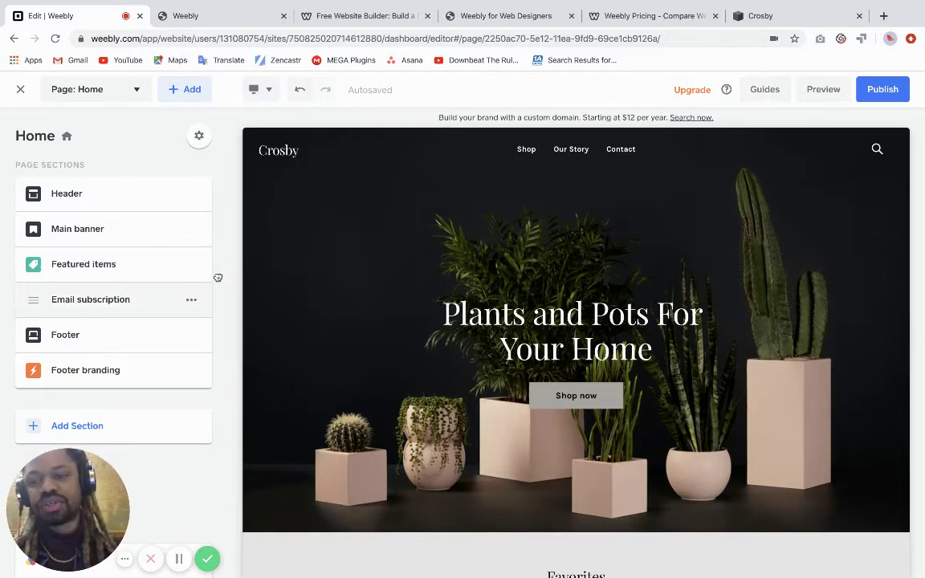
{"action": "scroll", "coordinate": [366, 275], "scroll_direction": "down", "scroll_amount": 2}
{"action": "scroll", "coordinate": [366, 275], "scroll_direction": "up", "scroll_amount": 2}
Examine the whole Crosby Squarespace demo home page, from the main banner through the journal, sign-up and gift card sections to the footer.
{"action": "left_click", "coordinate": [764, 18]}
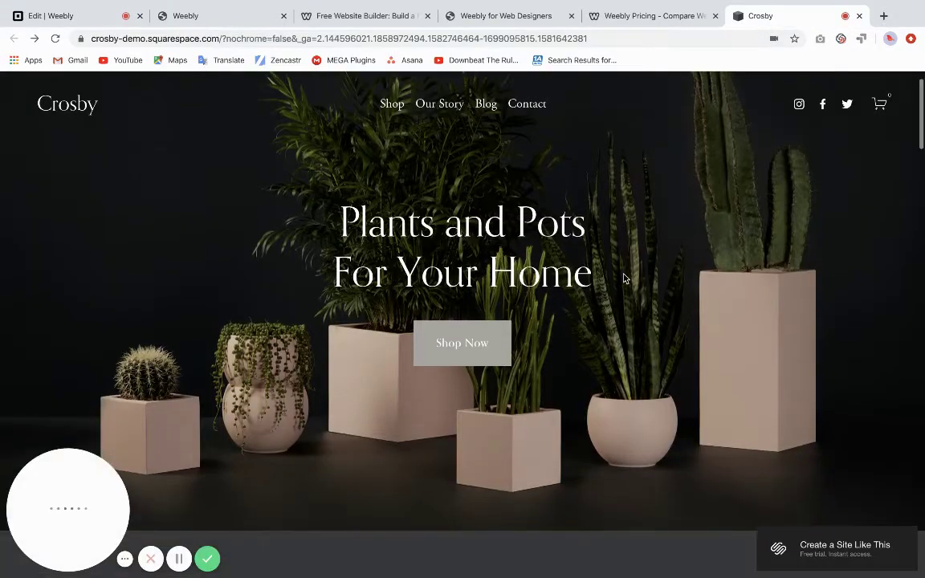
{"action": "scroll", "coordinate": [625, 278], "scroll_direction": "down", "scroll_amount": 3}
{"action": "scroll", "coordinate": [625, 278], "scroll_direction": "up", "scroll_amount": 3}
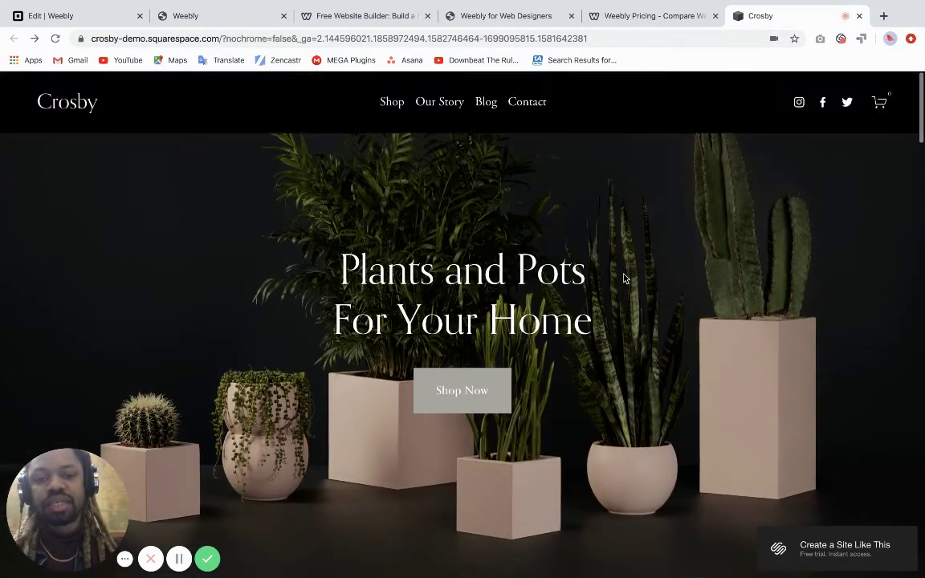
{"action": "scroll", "coordinate": [624, 262], "scroll_direction": "down", "scroll_amount": 6}
{"action": "scroll", "coordinate": [624, 261], "scroll_direction": "down", "scroll_amount": 6}
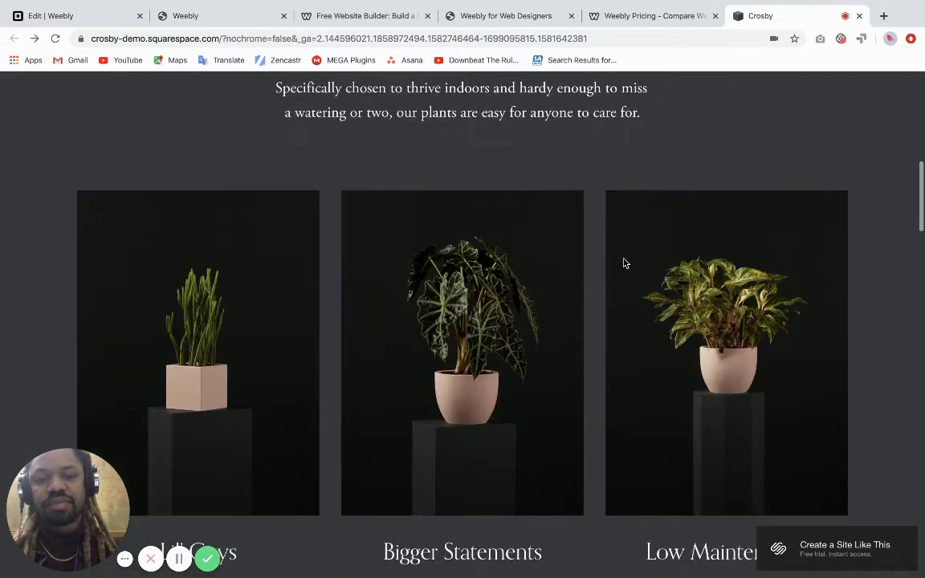
{"action": "scroll", "coordinate": [625, 263], "scroll_direction": "down", "scroll_amount": 2}
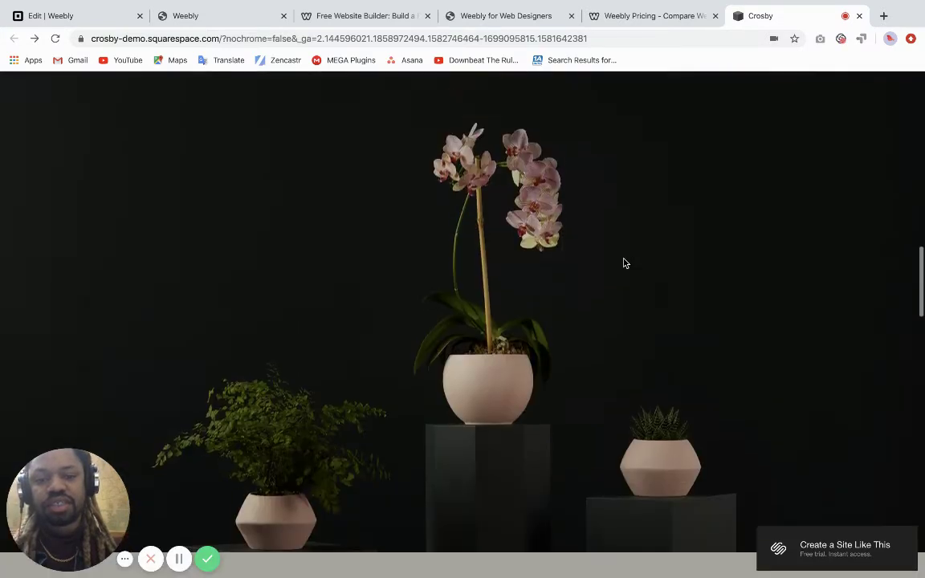
{"action": "scroll", "coordinate": [625, 264], "scroll_direction": "down", "scroll_amount": 10}
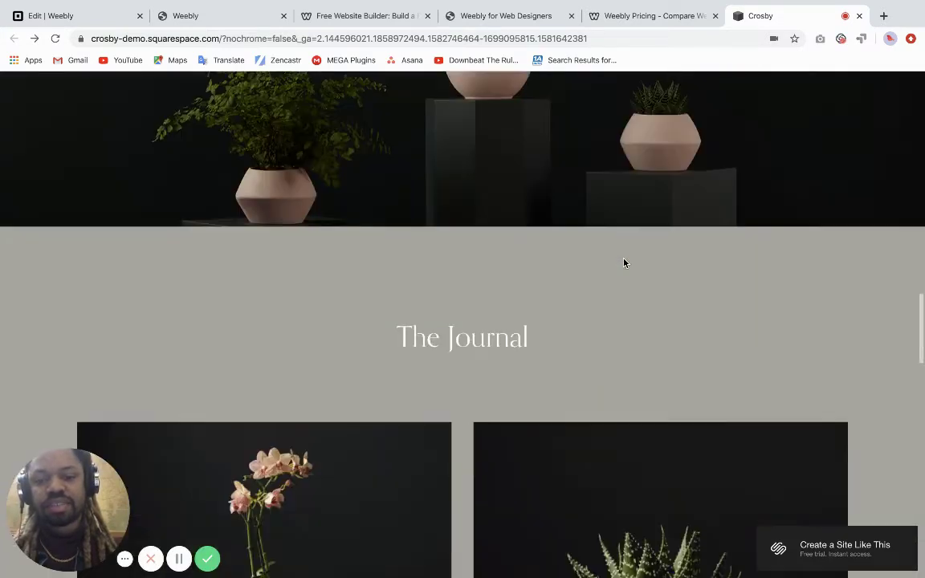
{"action": "scroll", "coordinate": [624, 263], "scroll_direction": "down", "scroll_amount": 10}
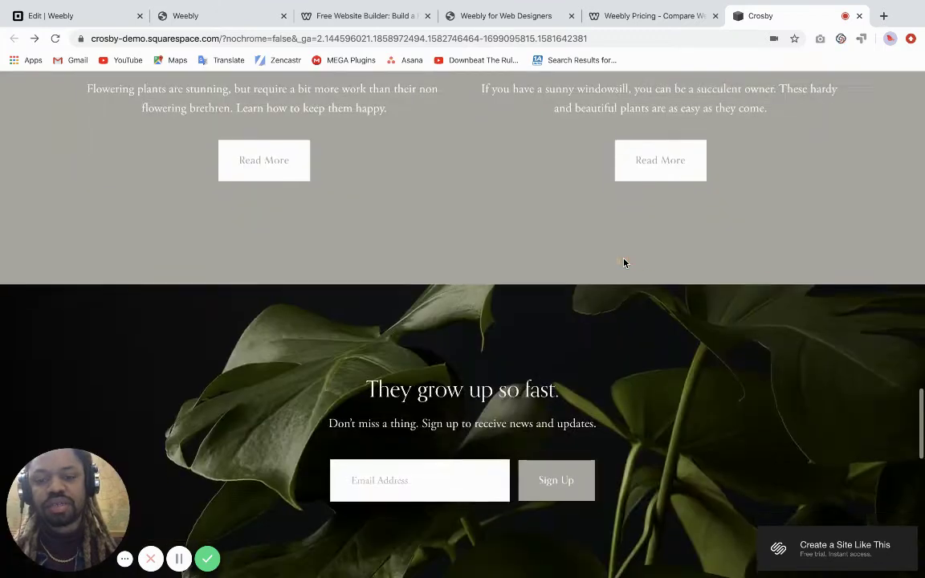
{"action": "scroll", "coordinate": [624, 262], "scroll_direction": "down", "scroll_amount": 10}
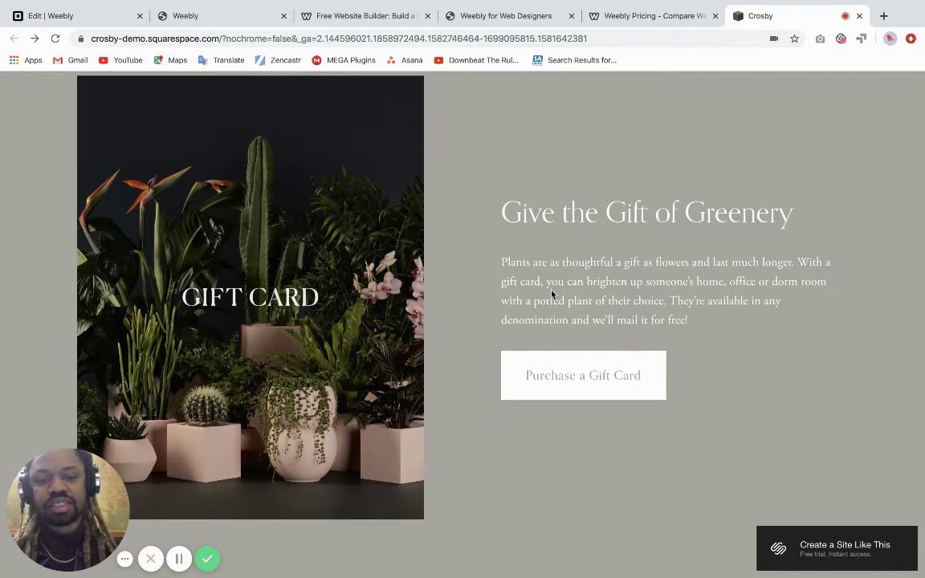
{"action": "scroll", "coordinate": [552, 295], "scroll_direction": "down", "scroll_amount": 5}
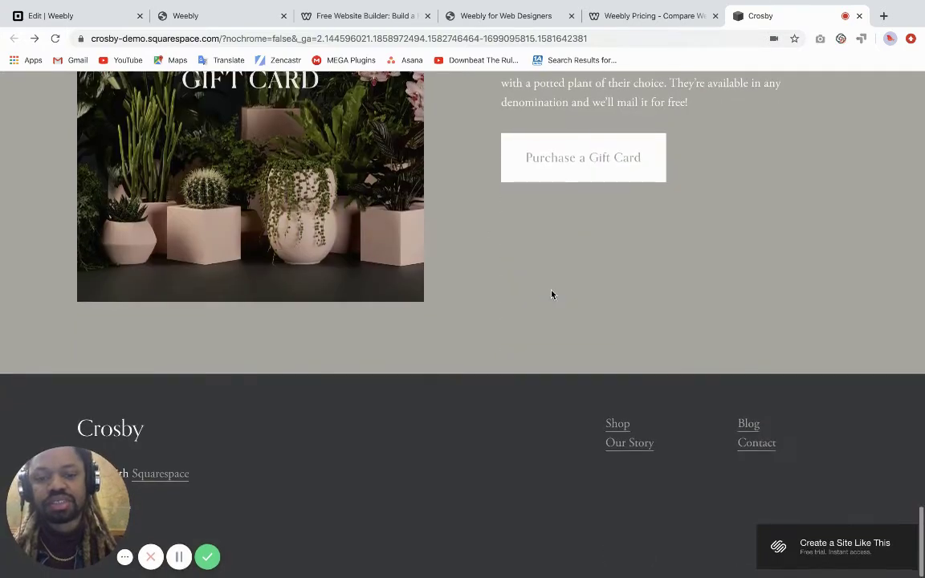
Examine the Weebly version of the Crosby Home page, from the main banner through featured items and email subscription to the footer.
{"action": "left_click", "coordinate": [95, 16]}
{"action": "scroll", "coordinate": [410, 265], "scroll_direction": "down", "scroll_amount": 5}
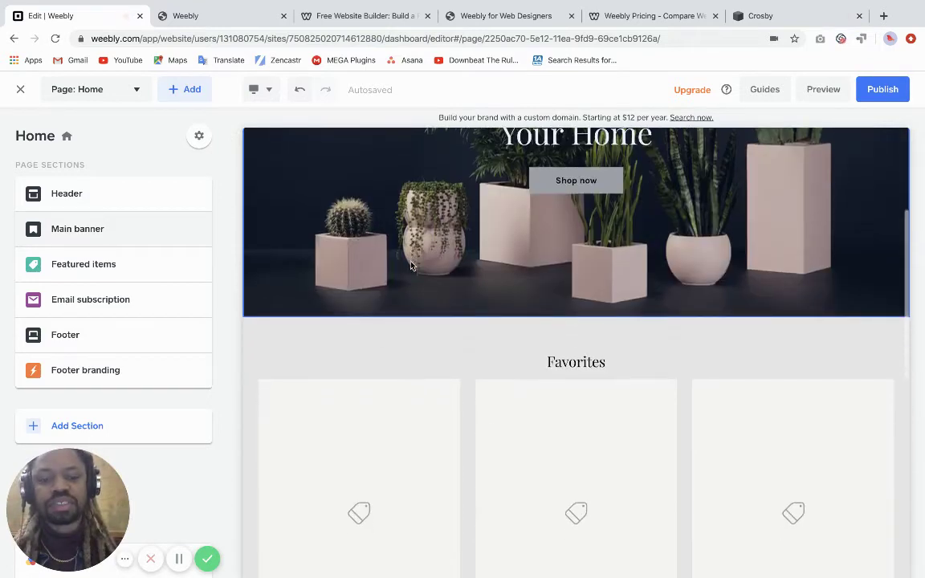
{"action": "scroll", "coordinate": [411, 266], "scroll_direction": "down", "scroll_amount": 3}
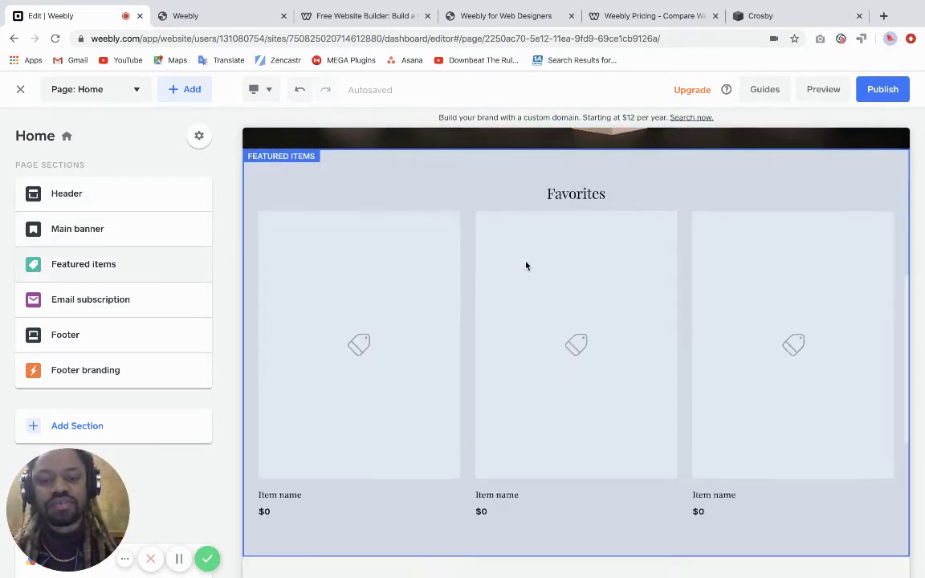
{"action": "scroll", "coordinate": [526, 266], "scroll_direction": "down", "scroll_amount": 8}
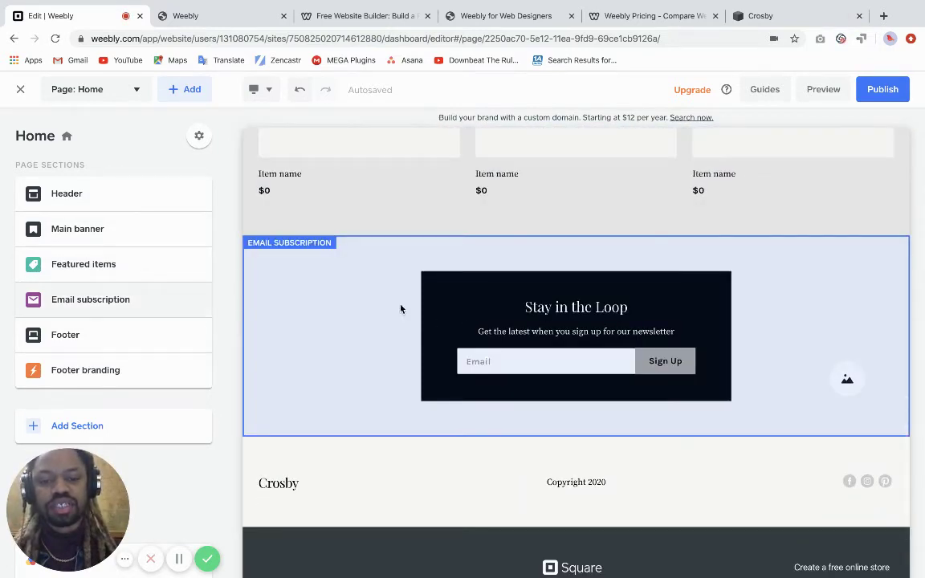
{"action": "scroll", "coordinate": [386, 313], "scroll_direction": "down", "scroll_amount": 1}
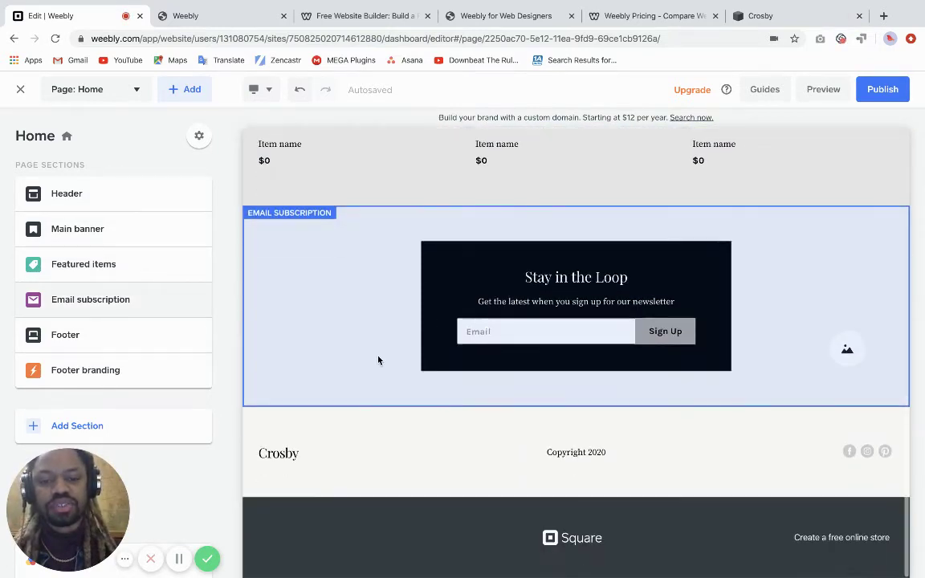
Add a Text and image section to the Home page, between the email subscription and the footer.
{"action": "left_click", "coordinate": [141, 434]}
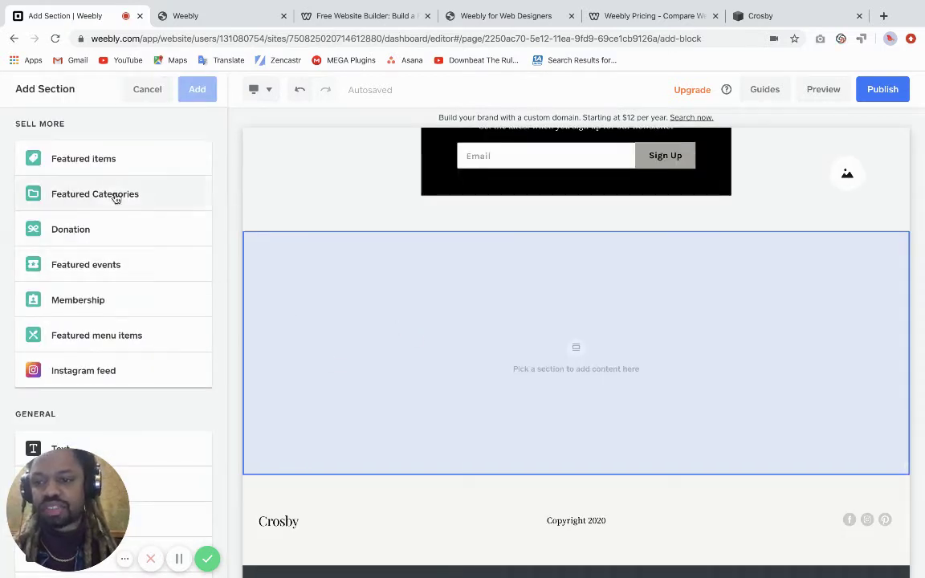
{"action": "scroll", "coordinate": [120, 361], "scroll_direction": "down", "scroll_amount": 3}
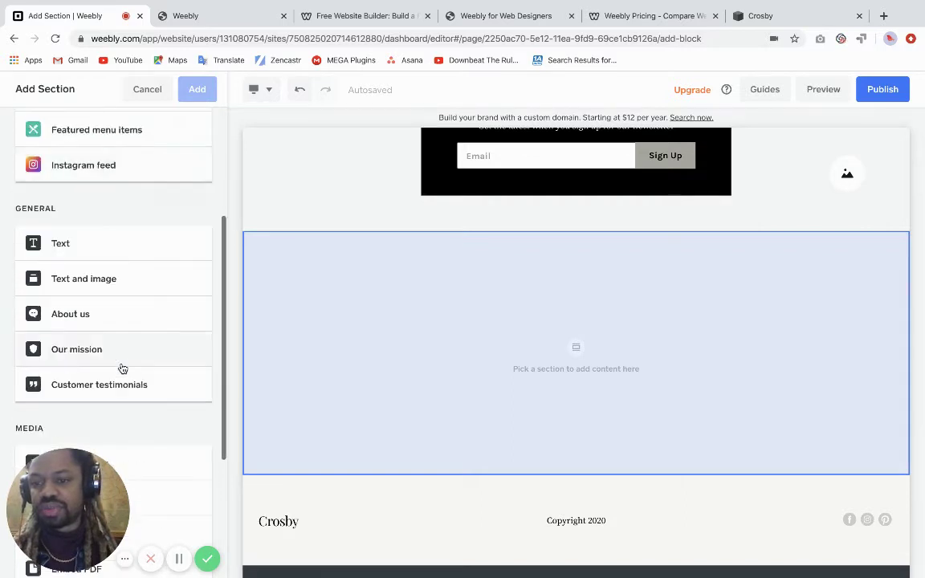
{"action": "scroll", "coordinate": [122, 369], "scroll_direction": "down", "scroll_amount": 1}
{"action": "left_click", "coordinate": [107, 232]}
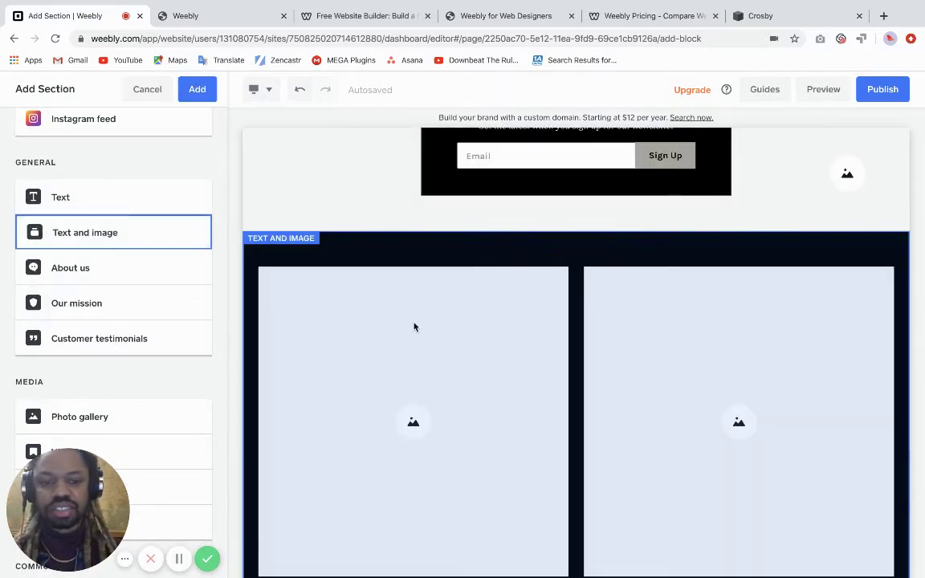
{"action": "scroll", "coordinate": [414, 327], "scroll_direction": "down", "scroll_amount": 2}
{"action": "scroll", "coordinate": [478, 339], "scroll_direction": "down", "scroll_amount": 1}
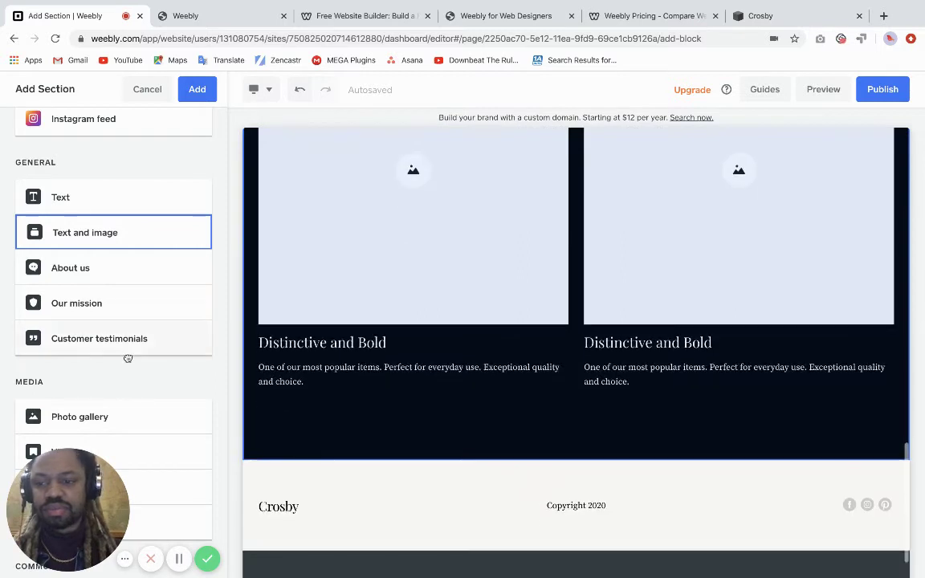
{"action": "scroll", "coordinate": [149, 366], "scroll_direction": "down", "scroll_amount": 3}
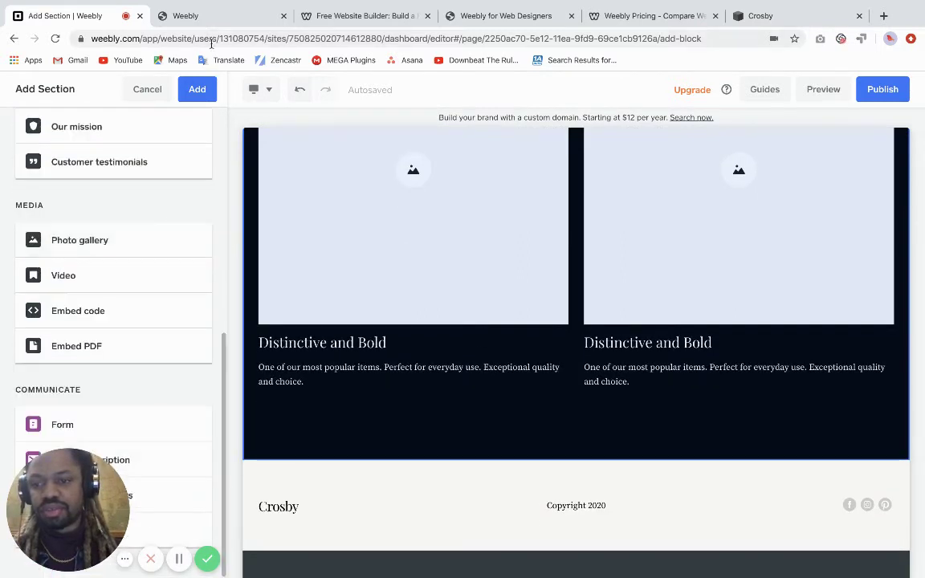
{"action": "left_click", "coordinate": [196, 89]}
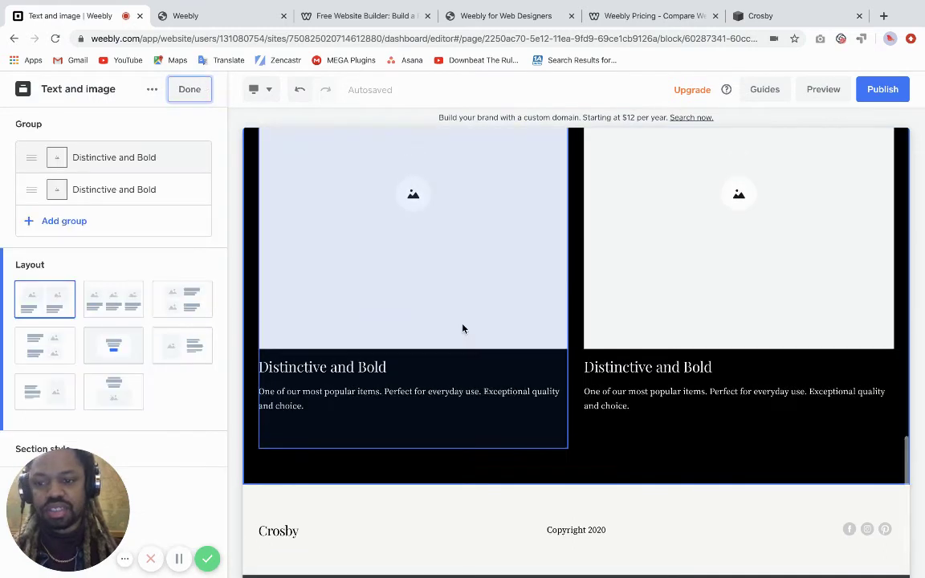
Give the Text and image section the layout with a single image to the left of its text, and finish editing it.
{"action": "left_click", "coordinate": [191, 348]}
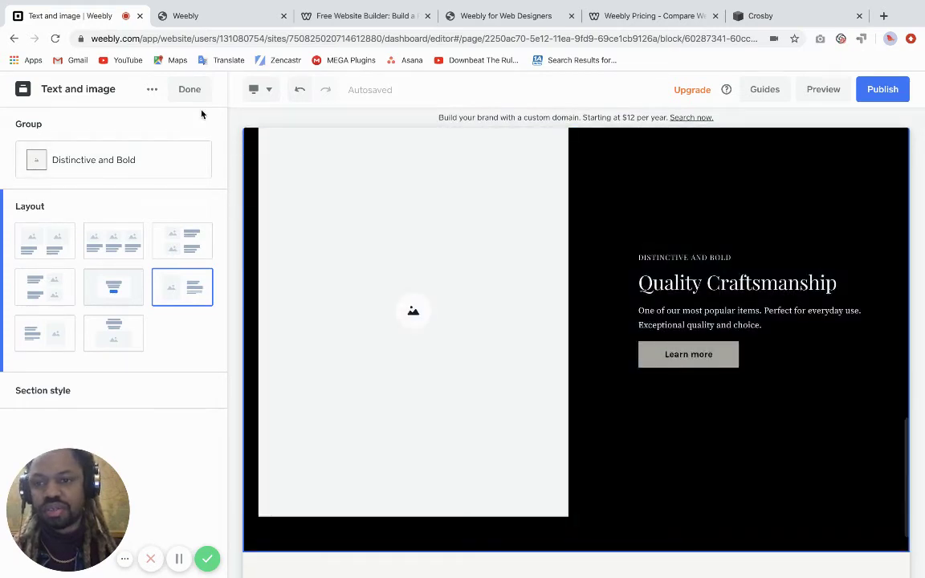
{"action": "left_click", "coordinate": [198, 94]}
{"action": "scroll", "coordinate": [442, 301], "scroll_direction": "down", "scroll_amount": 2}
{"action": "scroll", "coordinate": [605, 304], "scroll_direction": "up", "scroll_amount": 1}
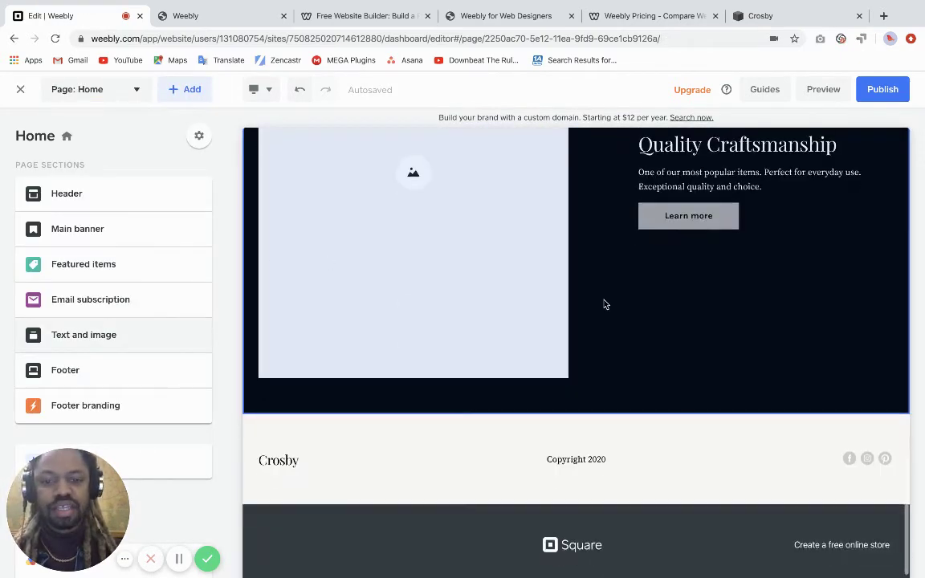
{"action": "scroll", "coordinate": [605, 305], "scroll_direction": "up", "scroll_amount": 5}
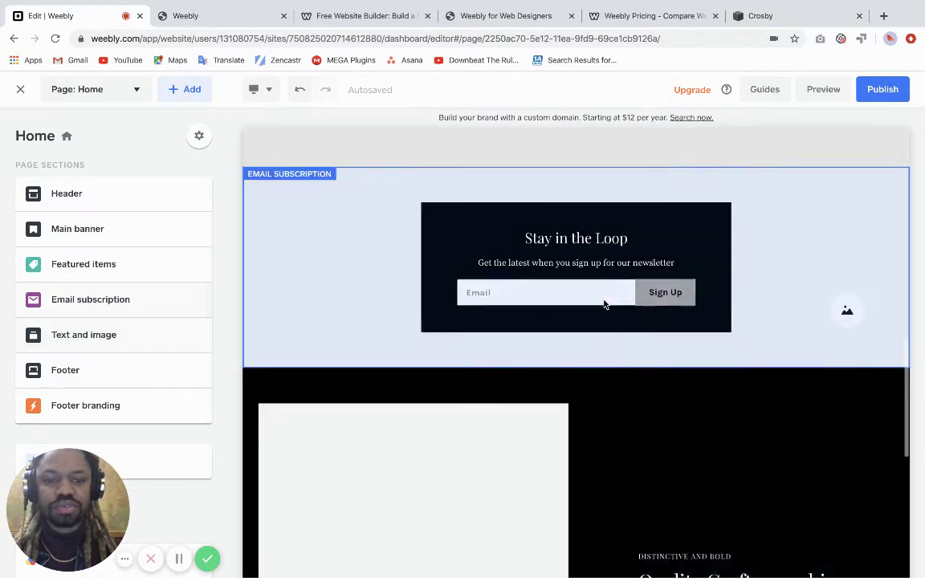
{"action": "scroll", "coordinate": [606, 304], "scroll_direction": "up", "scroll_amount": 1}
{"action": "scroll", "coordinate": [606, 305], "scroll_direction": "down", "scroll_amount": 5}
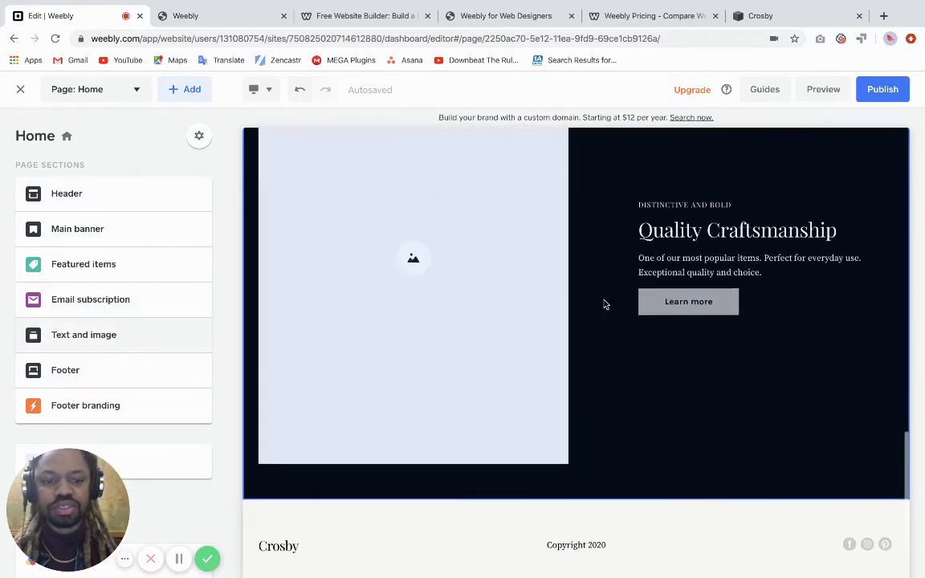
Turn on the section description under the Favorites title in the Featured items section.
{"action": "scroll", "coordinate": [625, 198], "scroll_direction": "up", "scroll_amount": 6}
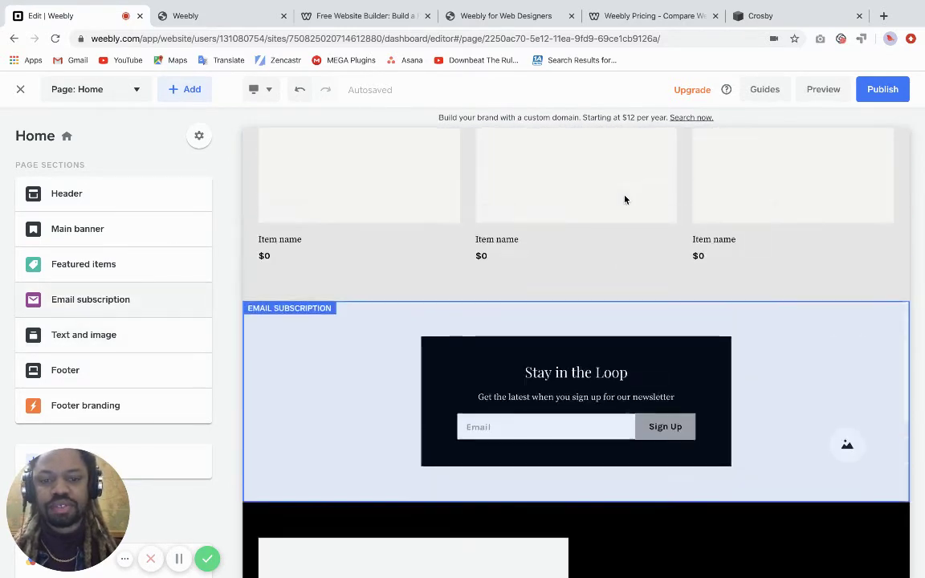
{"action": "scroll", "coordinate": [625, 199], "scroll_direction": "up", "scroll_amount": 1}
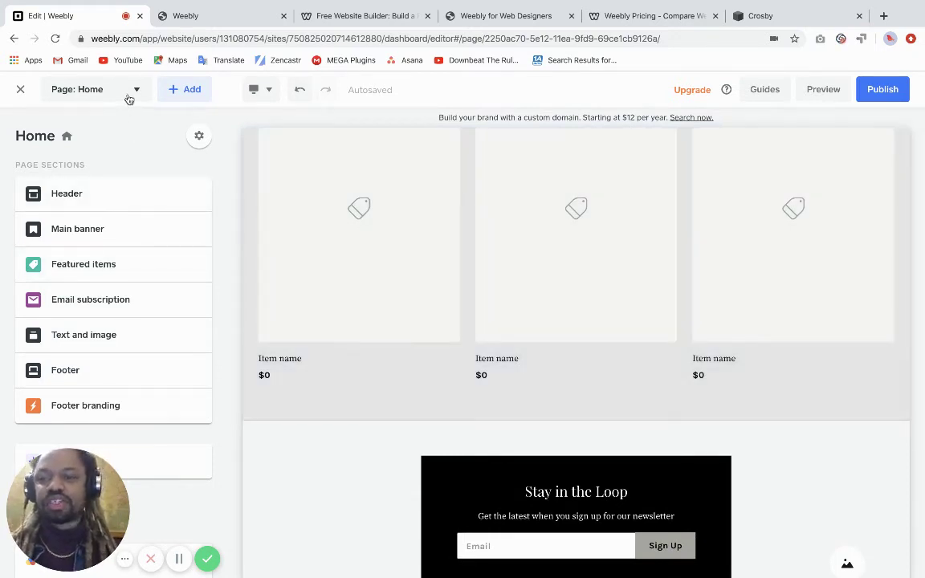
{"action": "scroll", "coordinate": [415, 260], "scroll_direction": "up", "scroll_amount": 3}
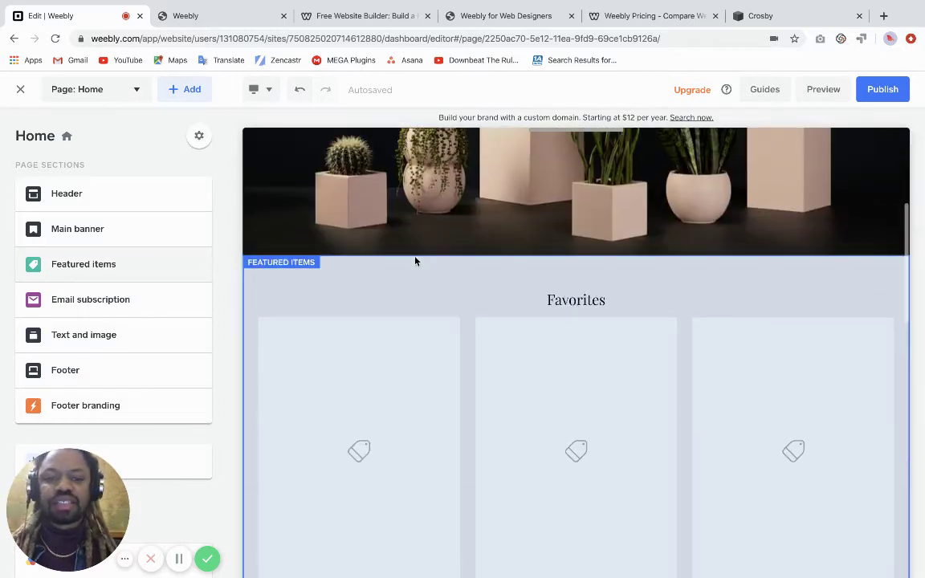
{"action": "left_click", "coordinate": [459, 271]}
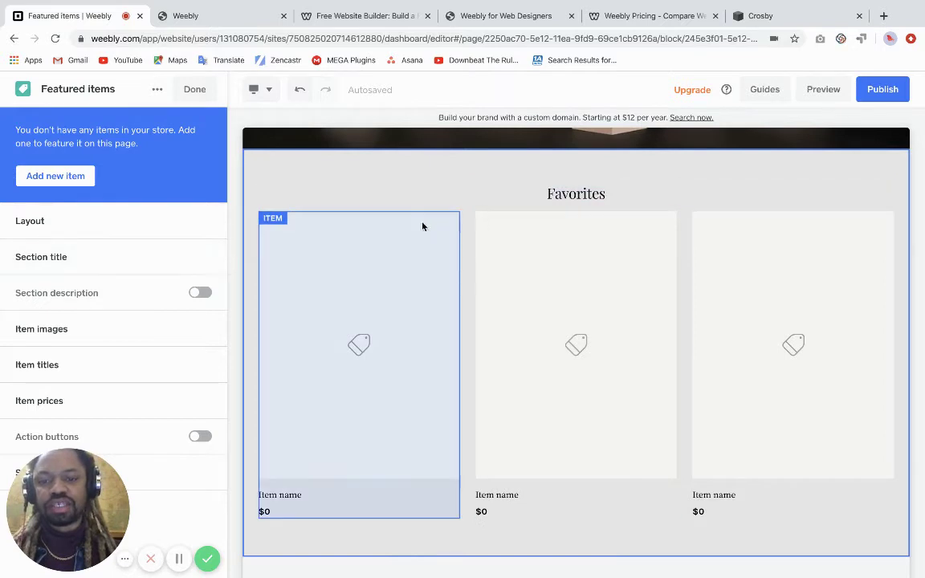
{"action": "left_click", "coordinate": [96, 233]}
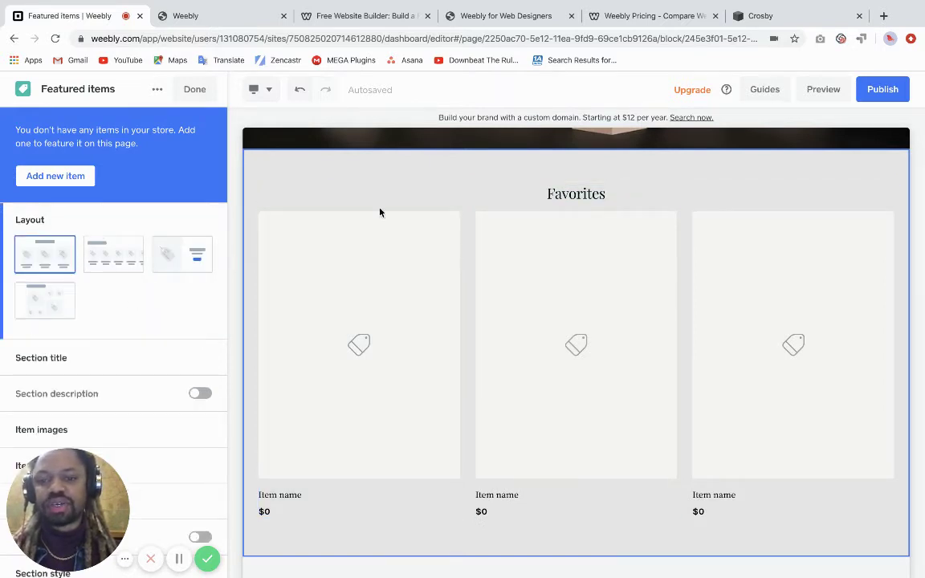
{"action": "left_click", "coordinate": [411, 195]}
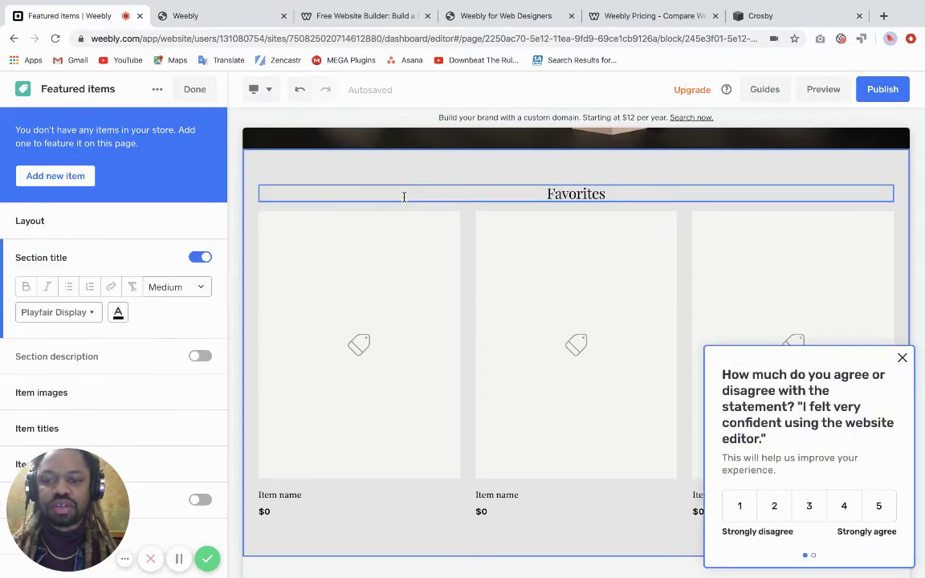
{"action": "left_click", "coordinate": [200, 356]}
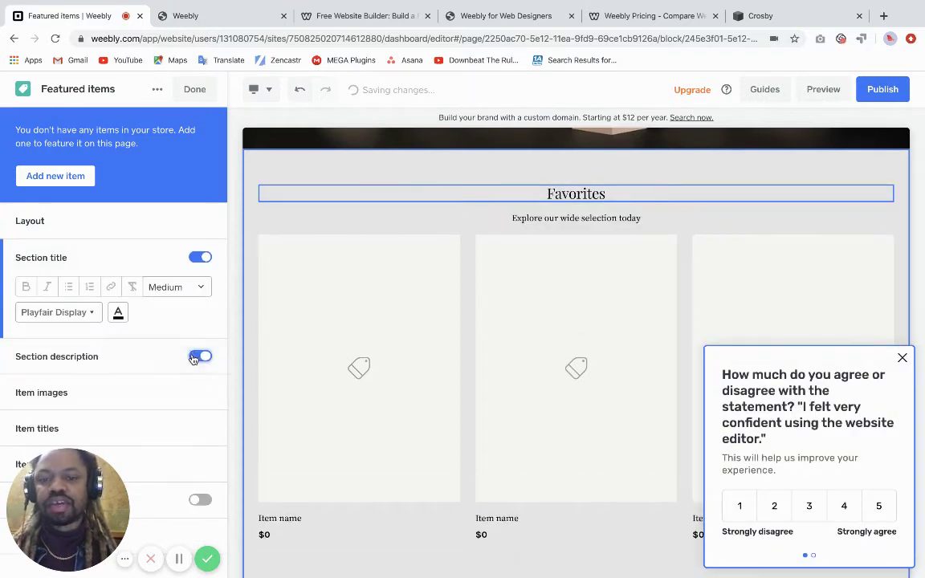
Replace the Featured items section's description text with "Descript".
{"action": "left_click", "coordinate": [584, 215]}
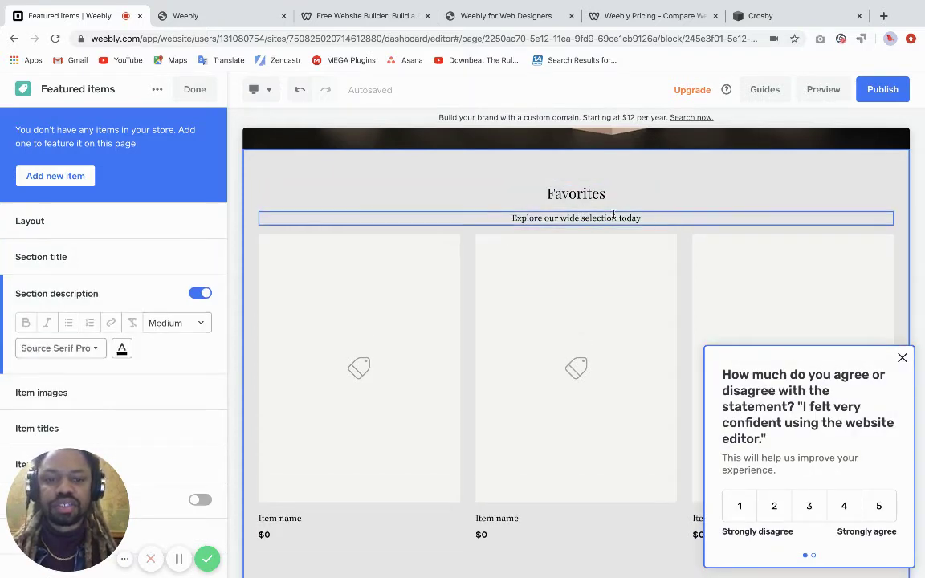
{"action": "triple_click", "coordinate": [614, 215]}
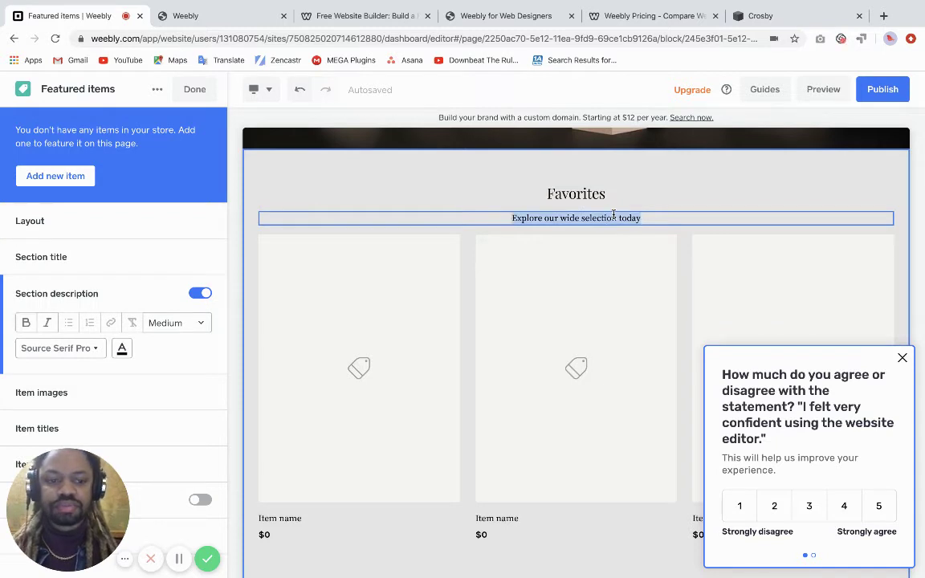
{"action": "type", "text": "Descript"}
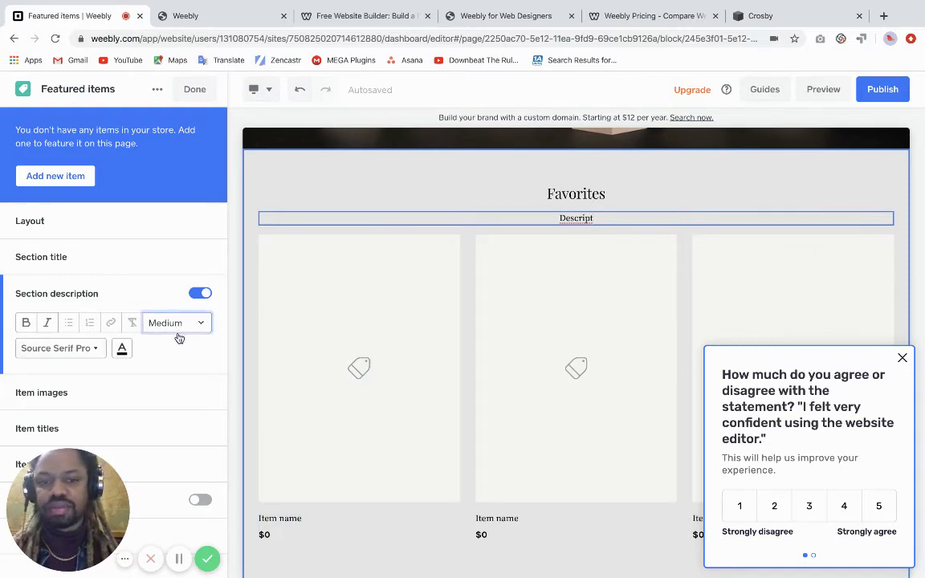
Set the section description's text size to Large and its font to Playfair Display.
{"action": "left_click", "coordinate": [177, 327]}
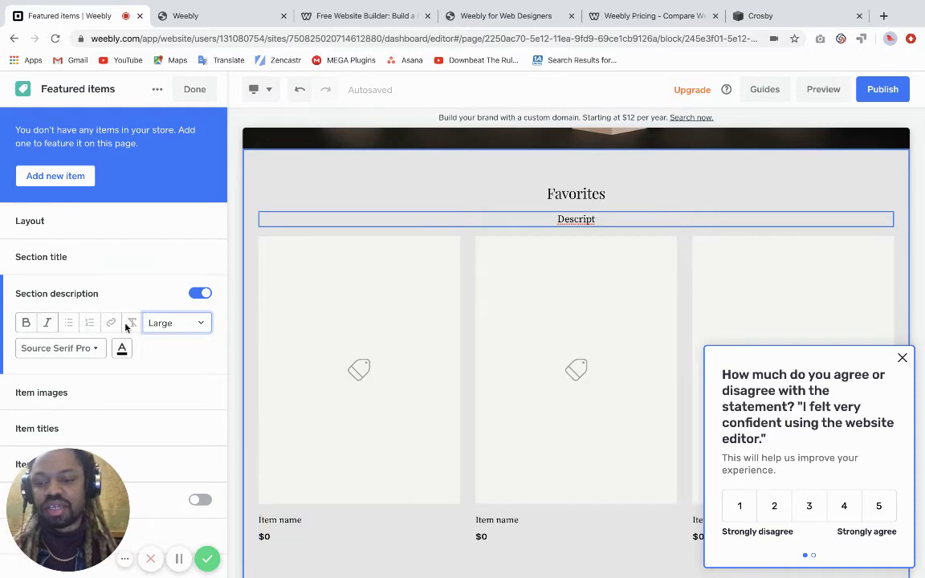
{"action": "left_click", "coordinate": [72, 348]}
{"action": "left_click", "coordinate": [78, 397]}
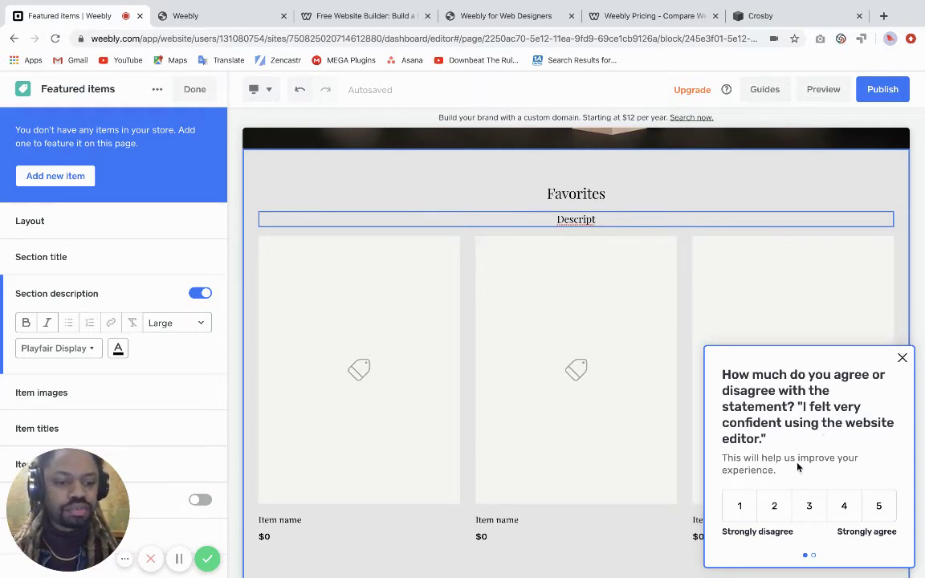
Answer the editor confidence survey with 3, dismiss its follow-up question, and finish editing the Featured items section.
{"action": "left_click", "coordinate": [810, 505]}
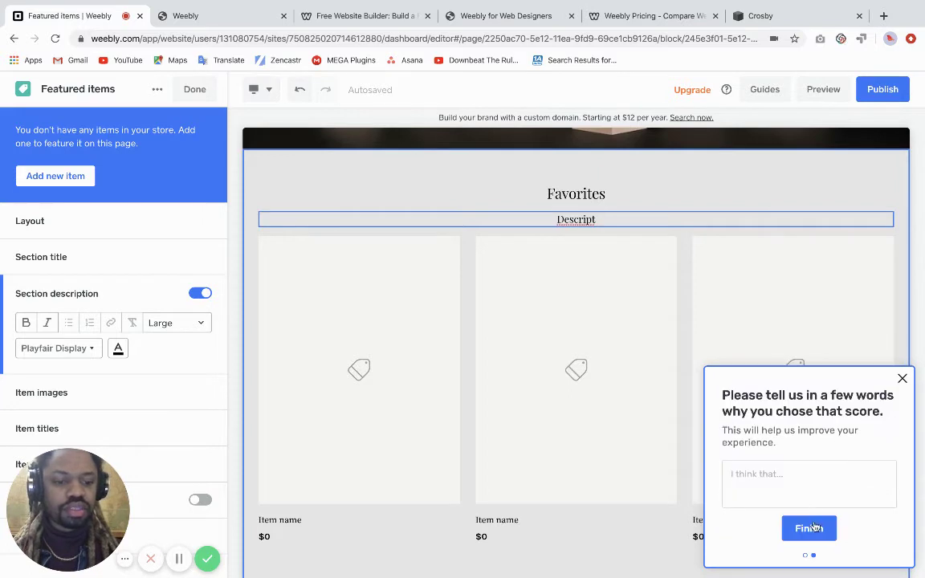
{"action": "left_click", "coordinate": [902, 379]}
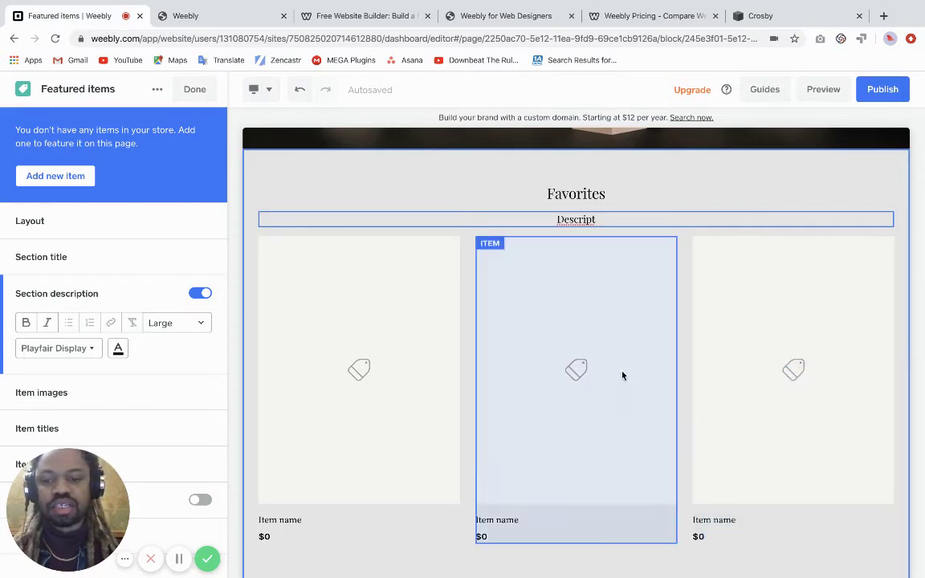
{"action": "scroll", "coordinate": [449, 318], "scroll_direction": "down", "scroll_amount": 3}
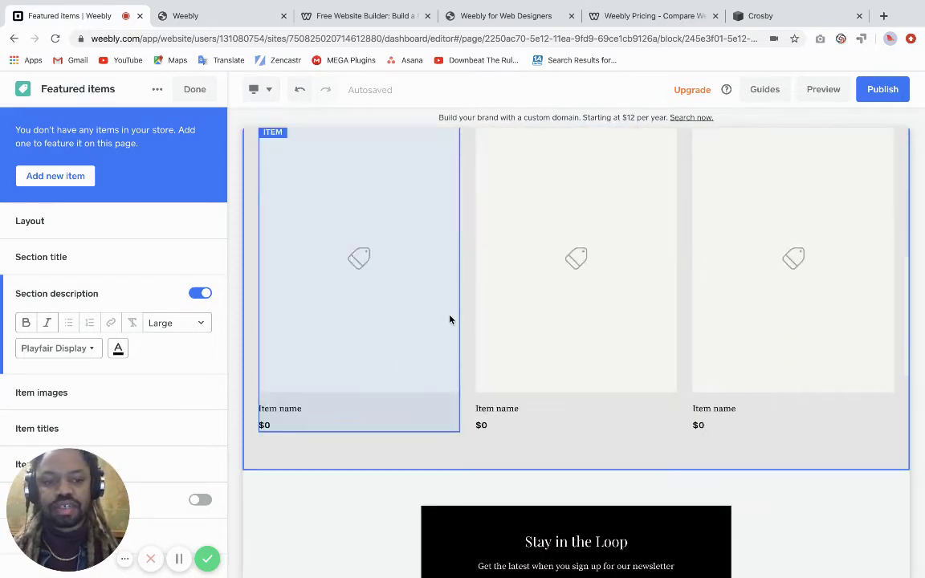
{"action": "scroll", "coordinate": [450, 320], "scroll_direction": "down", "scroll_amount": 7}
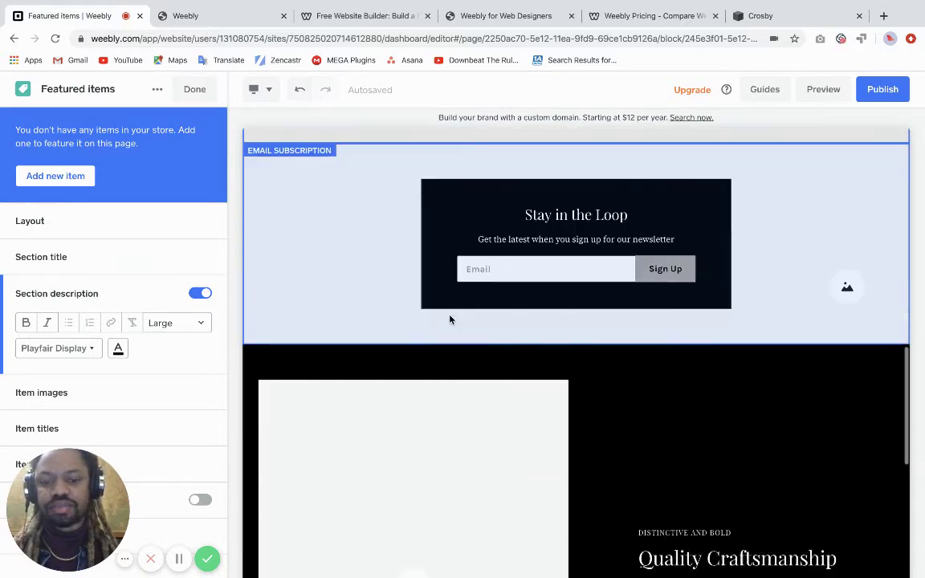
{"action": "scroll", "coordinate": [450, 320], "scroll_direction": "down", "scroll_amount": 2}
{"action": "scroll", "coordinate": [454, 230], "scroll_direction": "up", "scroll_amount": 15}
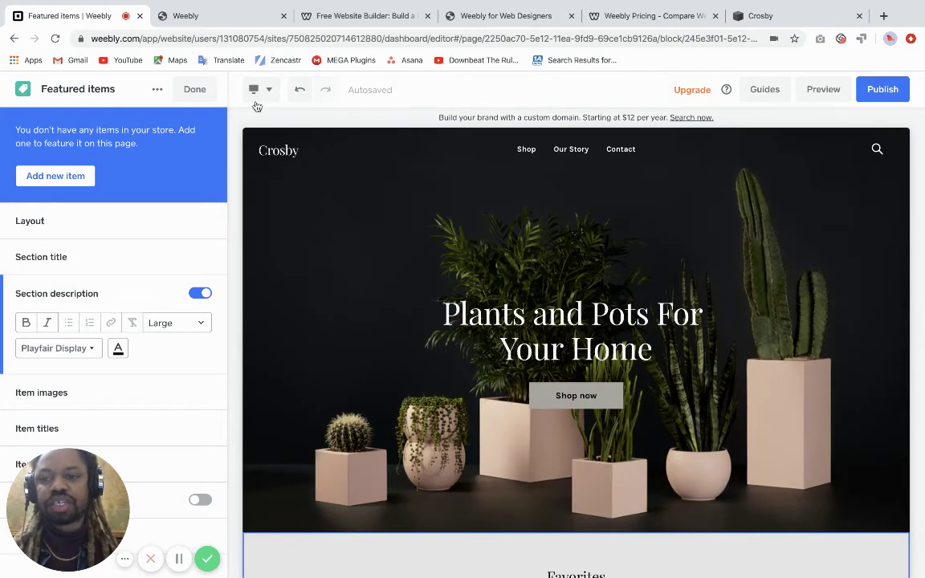
{"action": "left_click", "coordinate": [196, 90]}
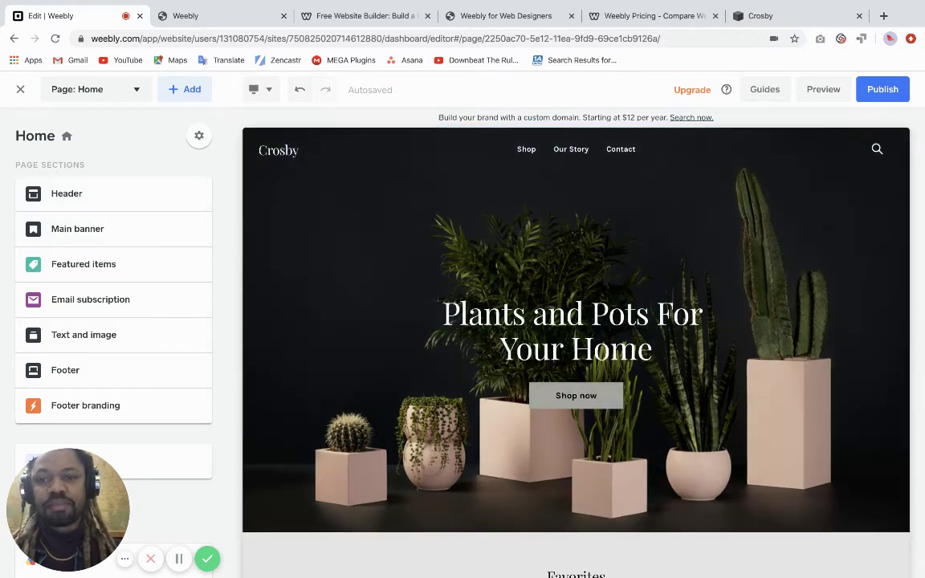
Switch to the Weebly designer editor and examine its full list of build elements, from Basic through Ecommerce to More.
{"action": "left_click", "coordinate": [210, 17]}
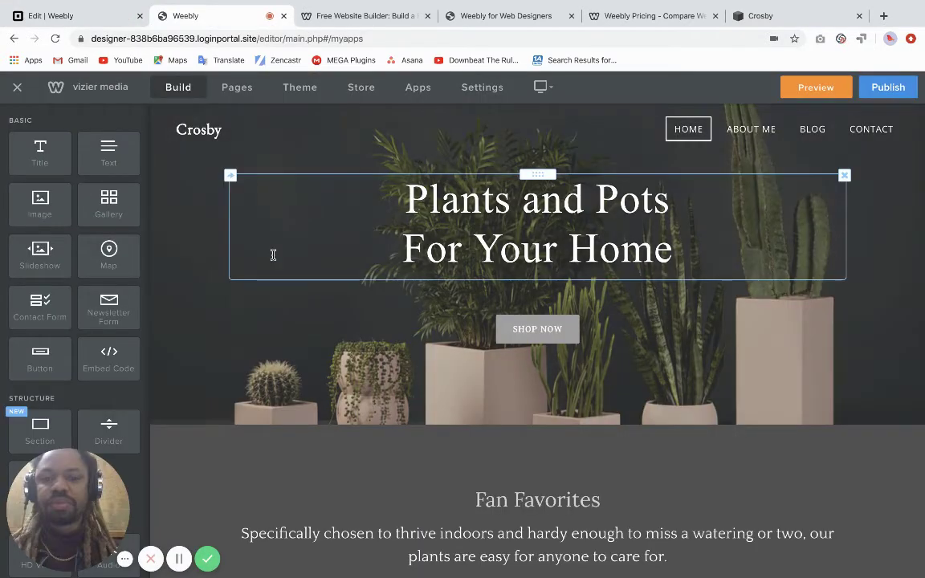
{"action": "scroll", "coordinate": [95, 312], "scroll_direction": "down", "scroll_amount": 2}
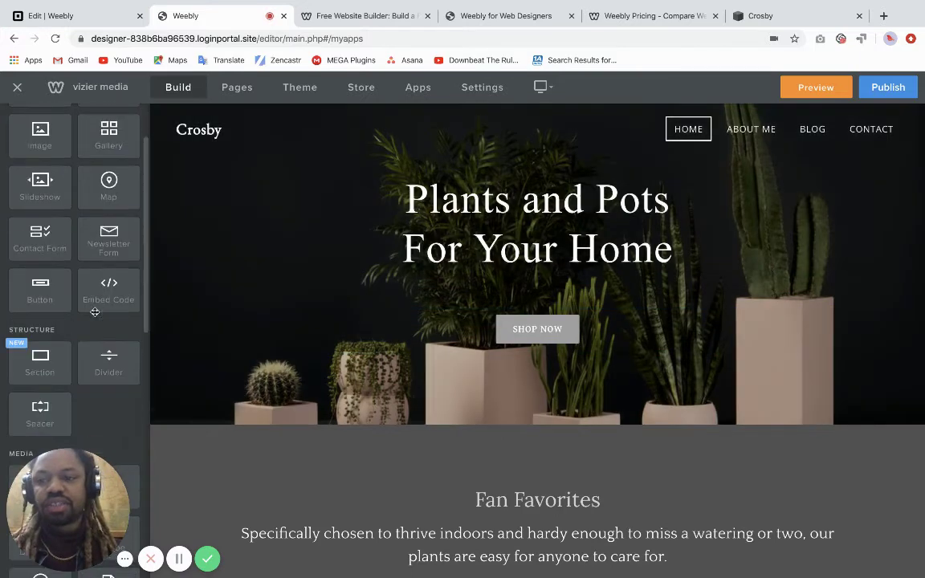
{"action": "scroll", "coordinate": [94, 312], "scroll_direction": "down", "scroll_amount": 12}
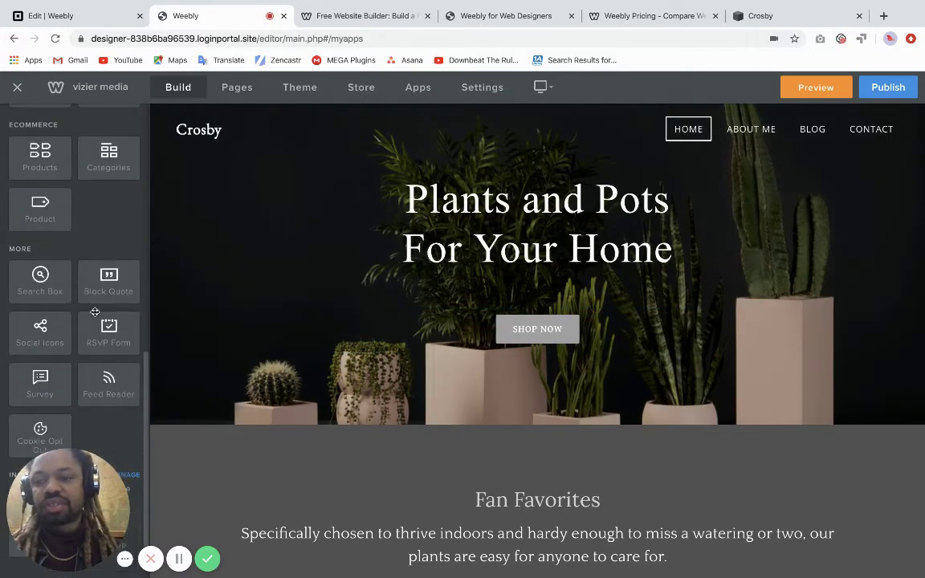
{"action": "scroll", "coordinate": [94, 312], "scroll_direction": "up", "scroll_amount": 15}
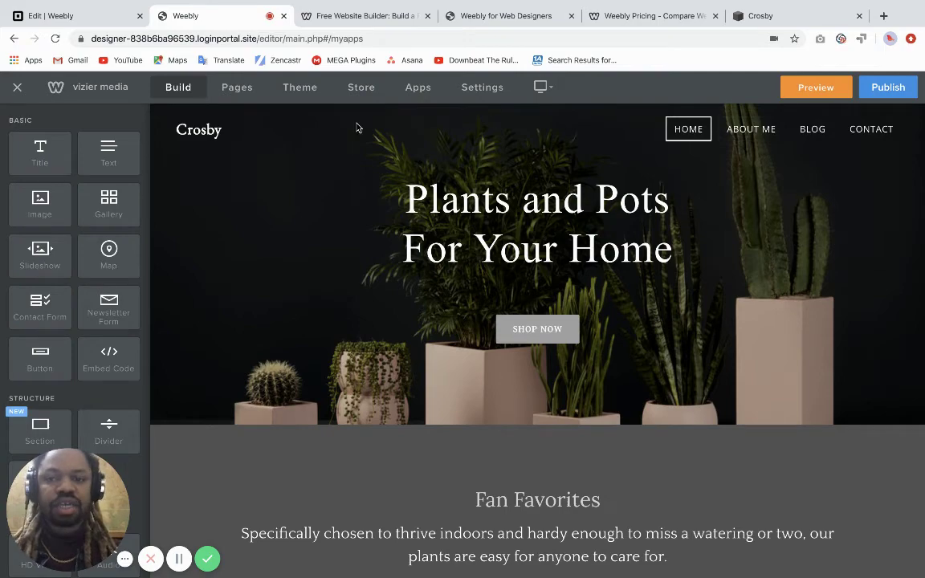
Compare the top of the Crosby Squarespace demo with the header and main banner of the Home page in the section-based Weebly editor.
{"action": "mouse_move", "coordinate": [752, 7]}
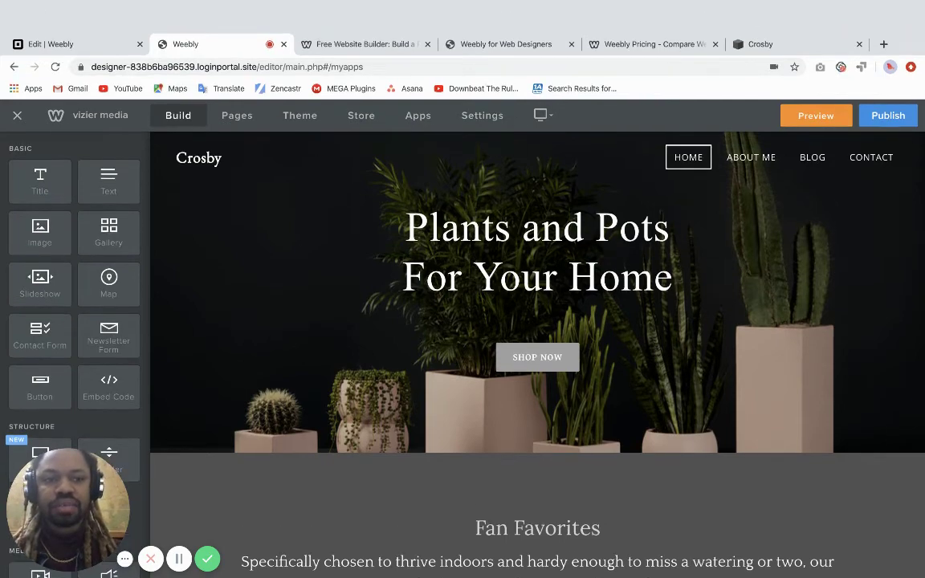
{"action": "left_click", "coordinate": [761, 44]}
{"action": "scroll", "coordinate": [597, 183], "scroll_direction": "up", "scroll_amount": 15}
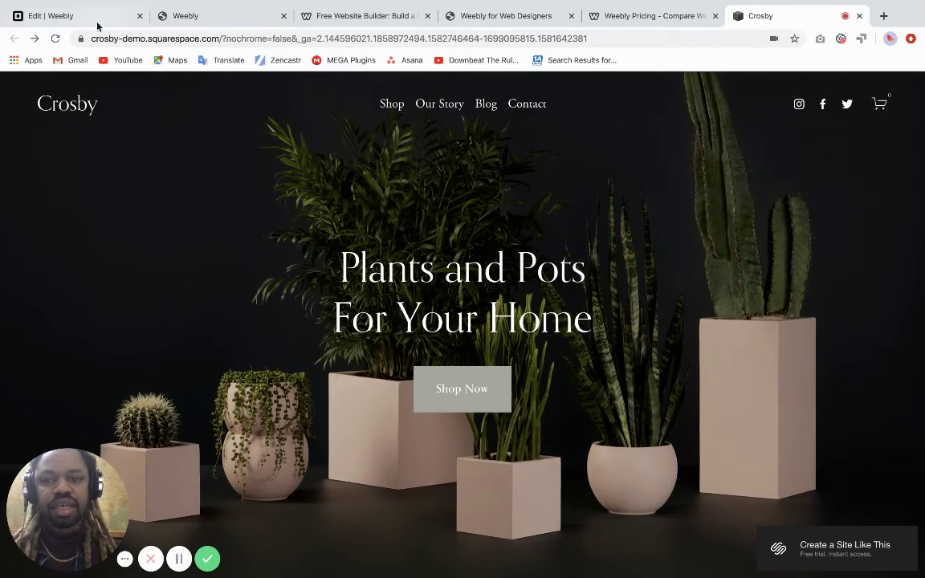
{"action": "left_click", "coordinate": [81, 17]}
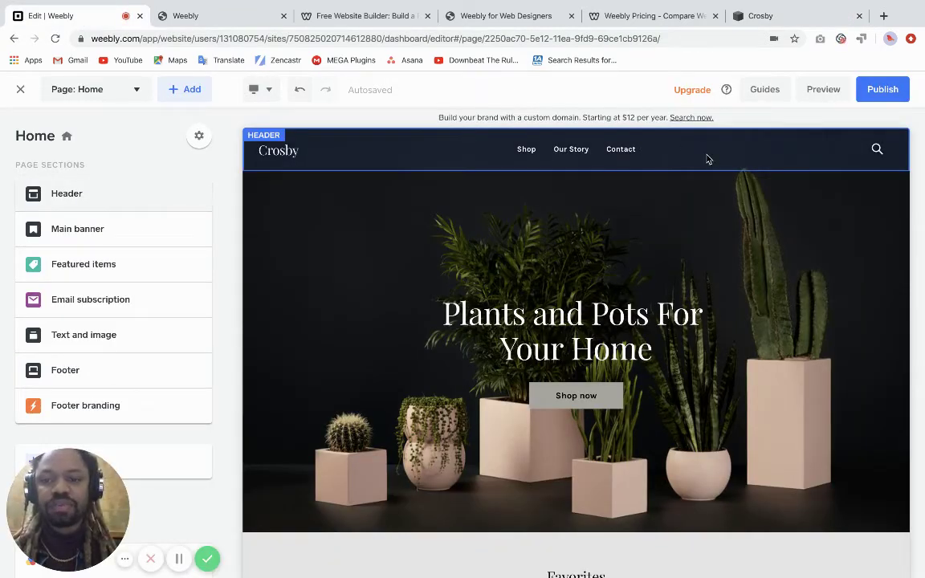
Switch to the Weebly designer editor and look through the Home page layout from the plant banner down to the newsletter form.
{"action": "left_click", "coordinate": [217, 16]}
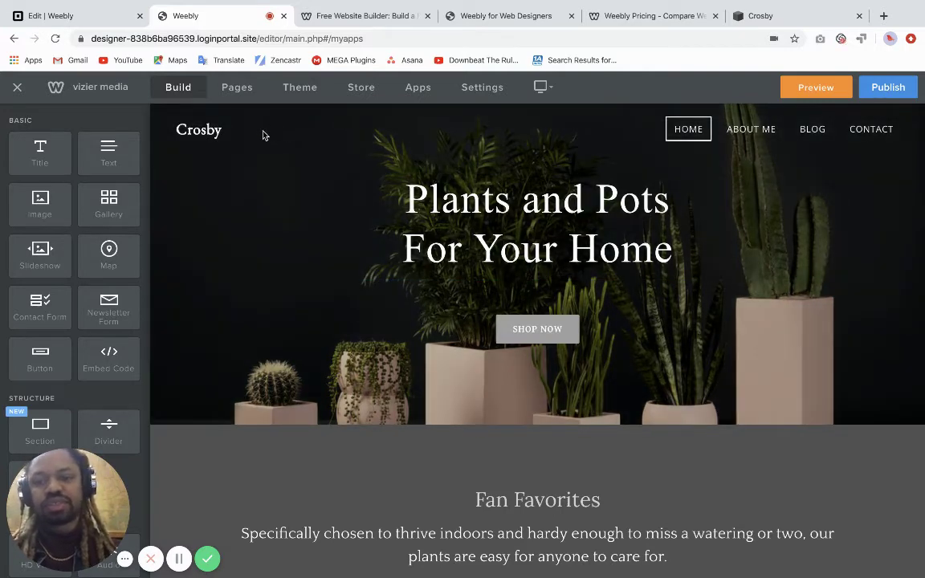
{"action": "scroll", "coordinate": [265, 236], "scroll_direction": "down", "scroll_amount": 3}
{"action": "scroll", "coordinate": [265, 235], "scroll_direction": "down", "scroll_amount": 10}
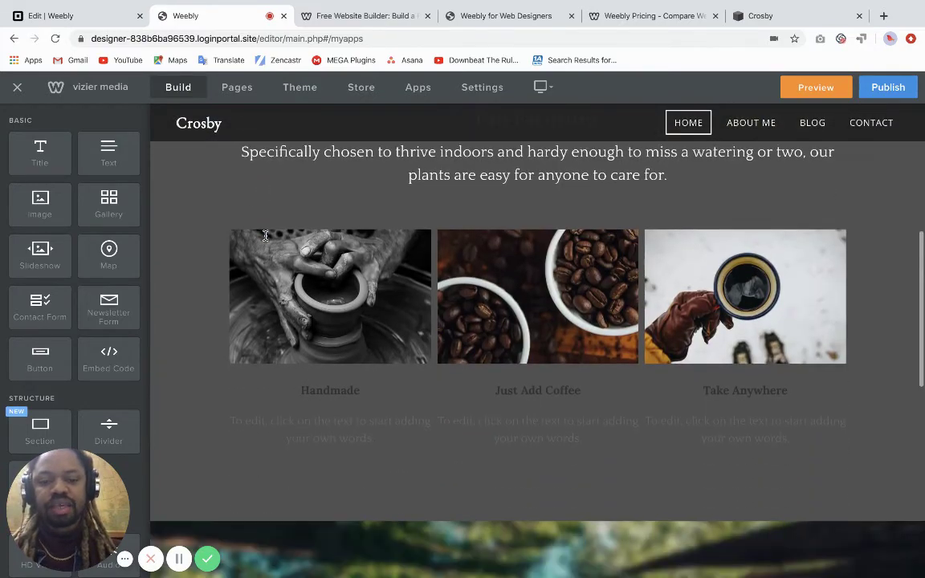
{"action": "scroll", "coordinate": [265, 236], "scroll_direction": "down", "scroll_amount": 2}
{"action": "scroll", "coordinate": [266, 235], "scroll_direction": "up", "scroll_amount": 6}
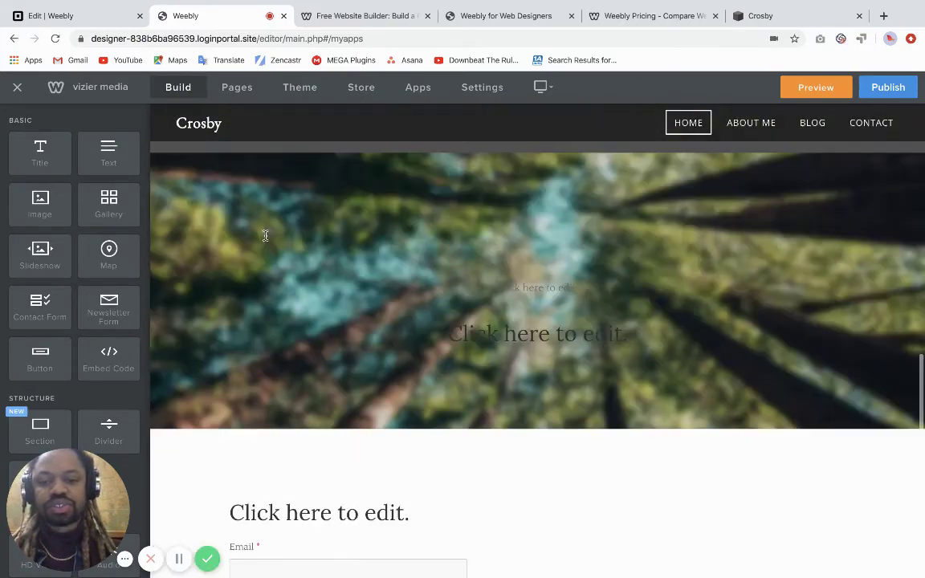
{"action": "scroll", "coordinate": [265, 235], "scroll_direction": "up", "scroll_amount": 6}
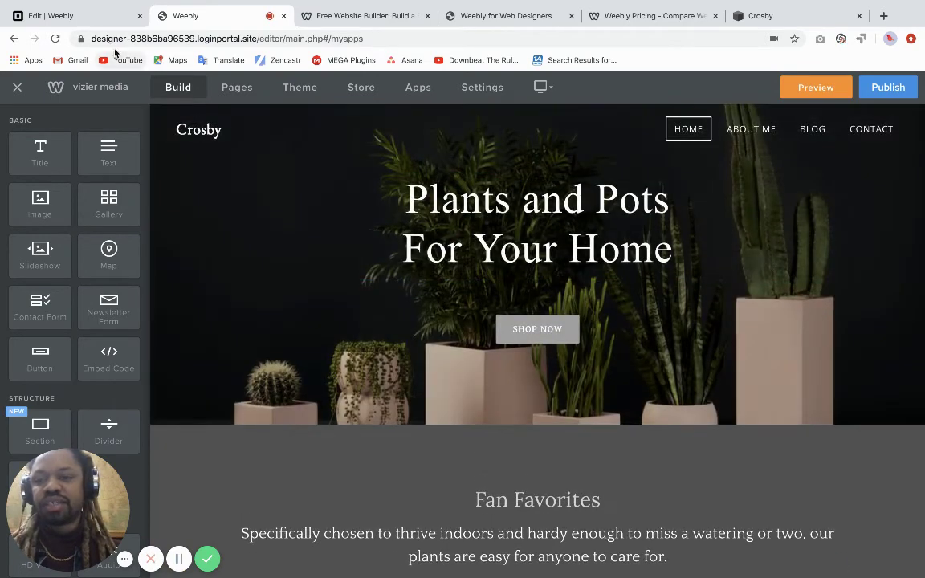
{"action": "scroll", "coordinate": [326, 306], "scroll_direction": "down", "scroll_amount": 2}
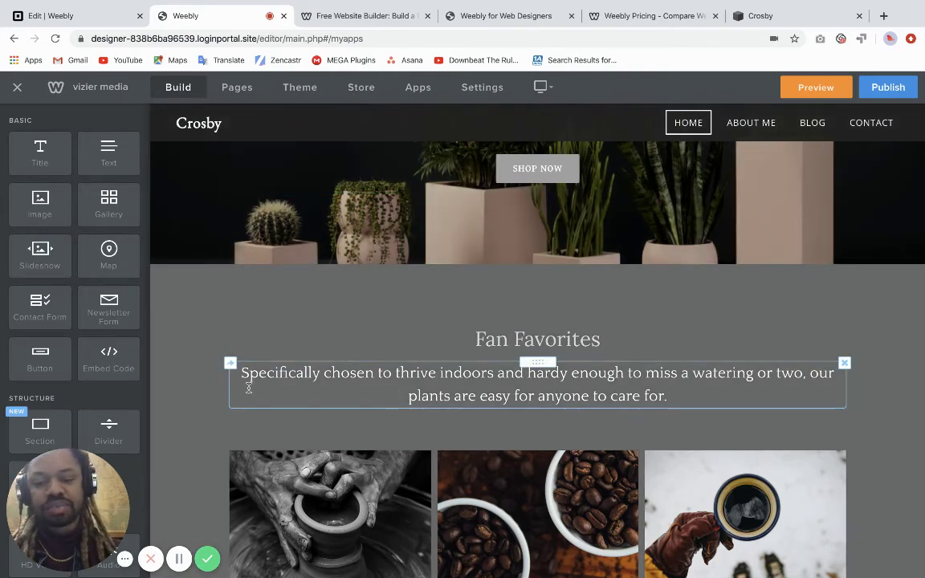
{"action": "scroll", "coordinate": [192, 405], "scroll_direction": "down", "scroll_amount": 1}
{"action": "scroll", "coordinate": [193, 407], "scroll_direction": "up", "scroll_amount": 4}
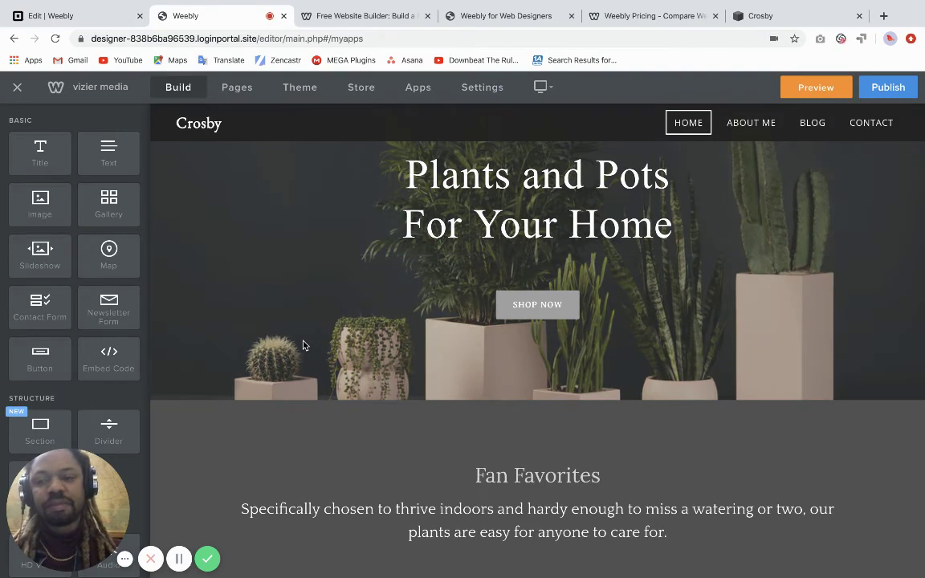
{"action": "scroll", "coordinate": [304, 345], "scroll_direction": "up", "scroll_amount": 1}
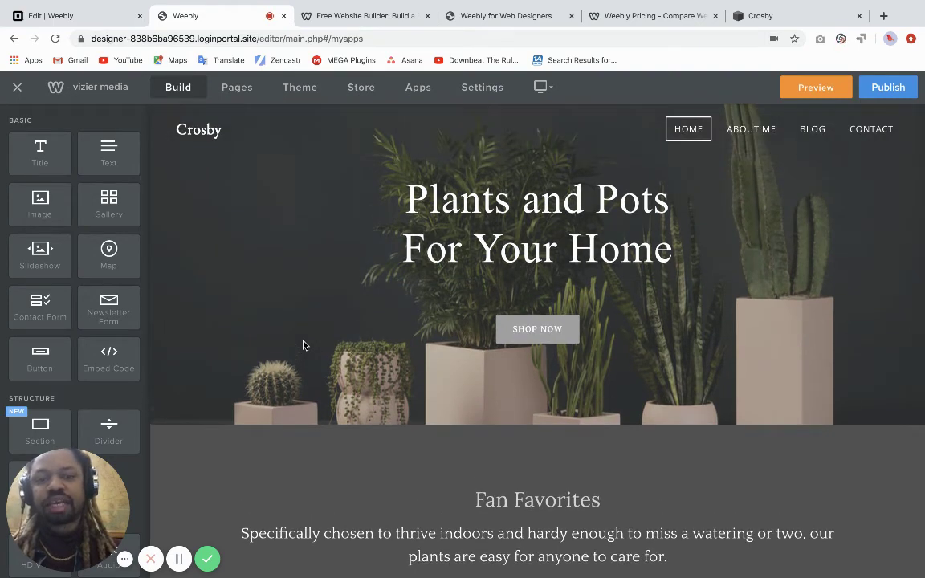
Examine the Home page sections below the banner: the Fan Favorites images, the blurred forest section and the newsletter form.
{"action": "scroll", "coordinate": [304, 346], "scroll_direction": "down", "scroll_amount": 3}
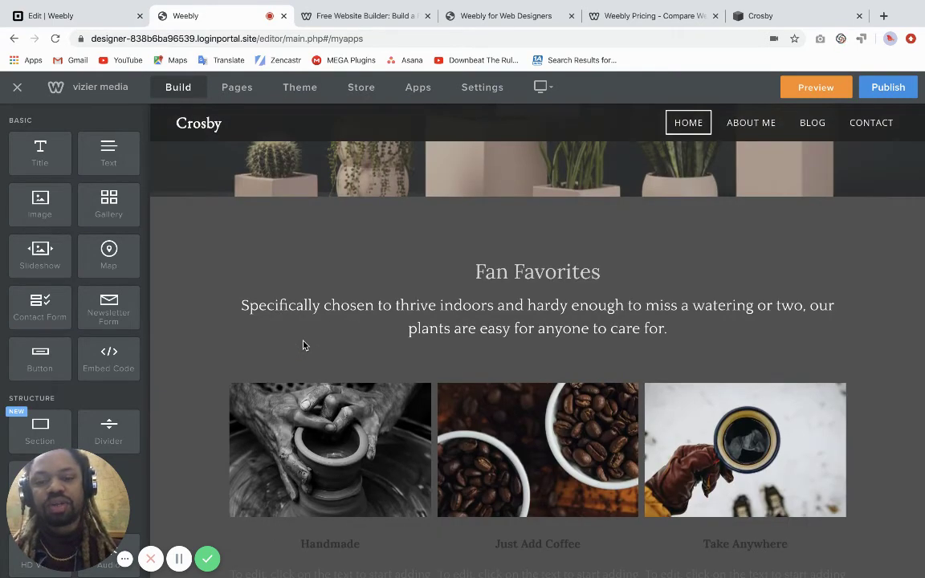
{"action": "scroll", "coordinate": [303, 345], "scroll_direction": "down", "scroll_amount": 1}
{"action": "scroll", "coordinate": [303, 346], "scroll_direction": "down", "scroll_amount": 1}
{"action": "scroll", "coordinate": [303, 346], "scroll_direction": "down", "scroll_amount": 4}
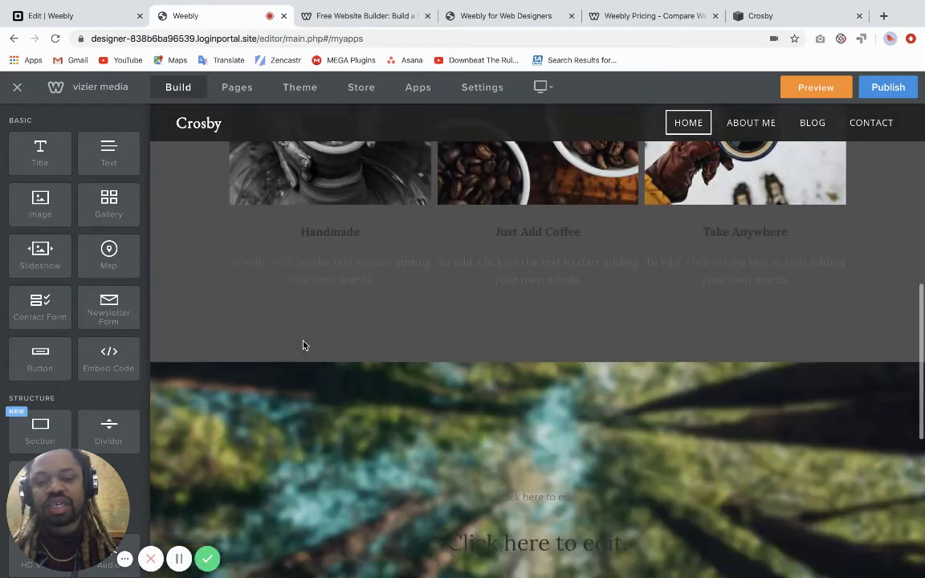
{"action": "scroll", "coordinate": [303, 345], "scroll_direction": "down", "scroll_amount": 2}
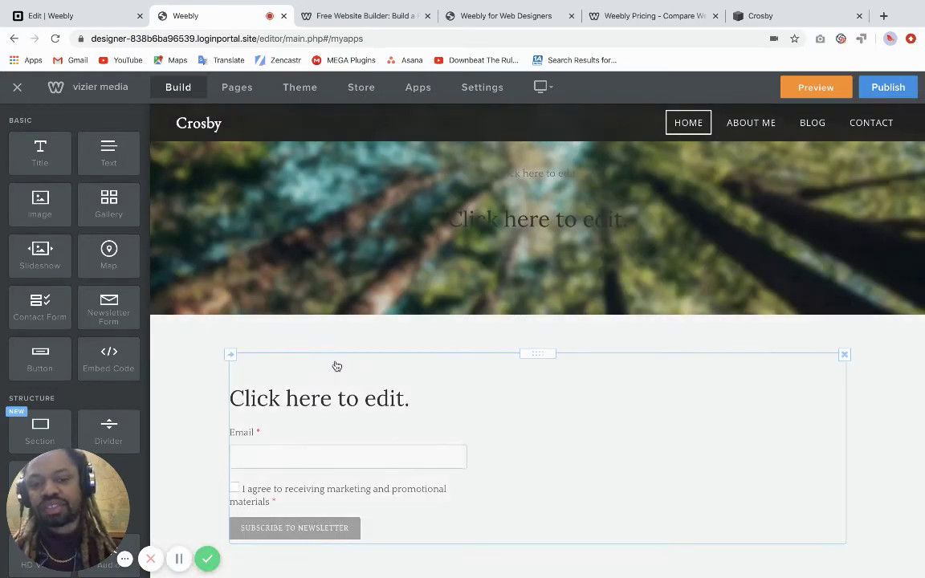
{"action": "scroll", "coordinate": [304, 345], "scroll_direction": "down", "scroll_amount": 1}
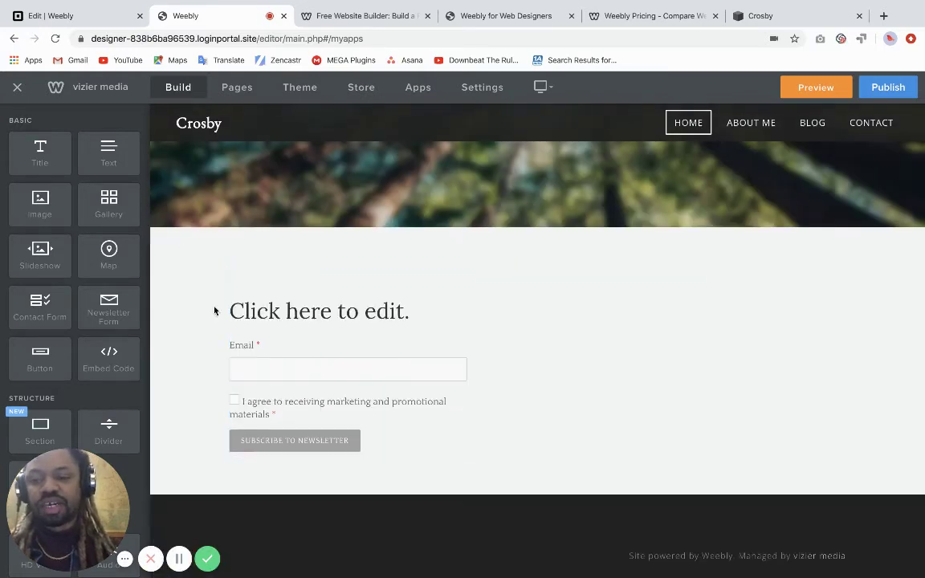
Move the Shop Now button in the main banner up, closer to the Plants and Pots For Your Home heading.
{"action": "scroll", "coordinate": [196, 272], "scroll_direction": "up", "scroll_amount": 7}
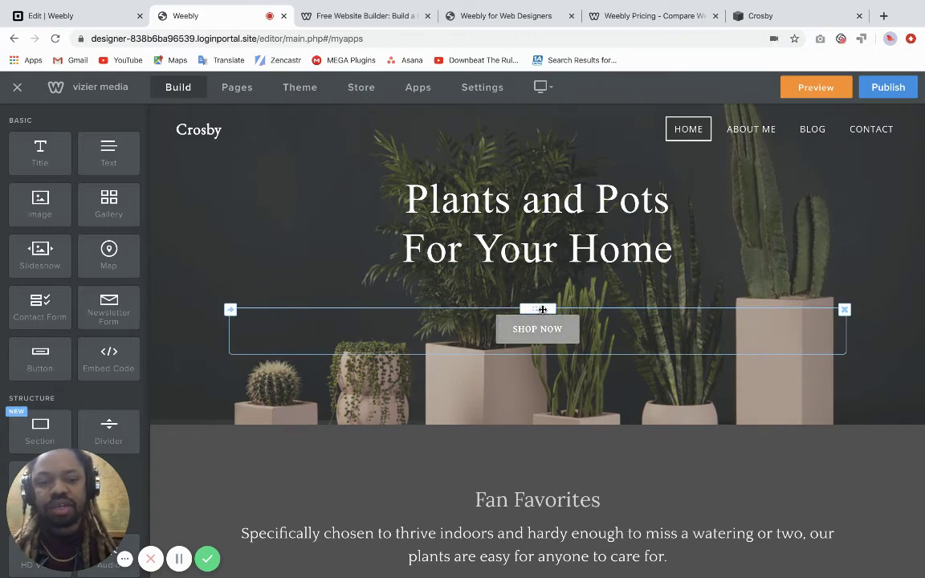
{"action": "mouse_move", "coordinate": [543, 309]}
{"action": "left_mouse_down"}
{"action": "mouse_move", "coordinate": [540, 265]}
{"action": "mouse_move", "coordinate": [531, 294]}
{"action": "left_mouse_up"}
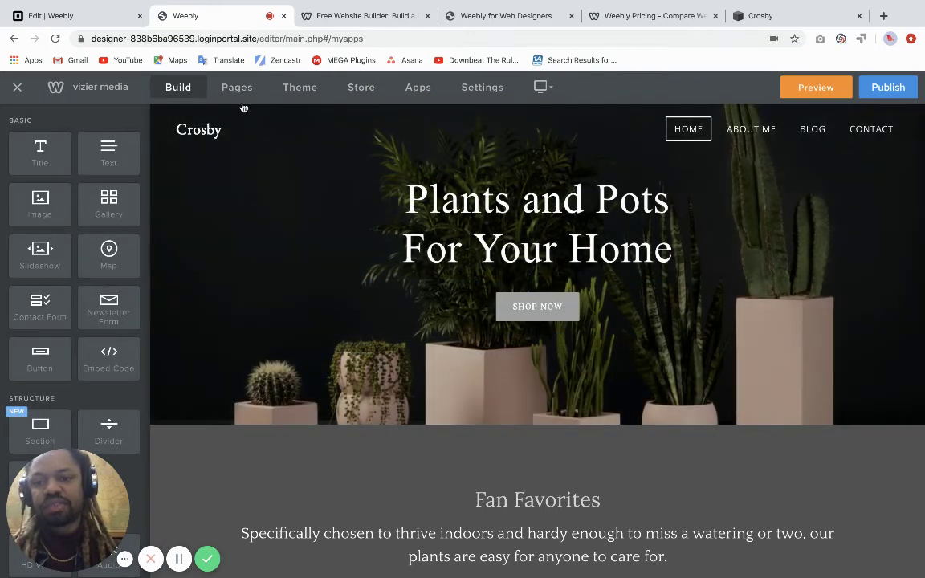
Look over the site's page list, its store overview and the App Center, returning to the page view.
{"action": "left_click", "coordinate": [235, 89]}
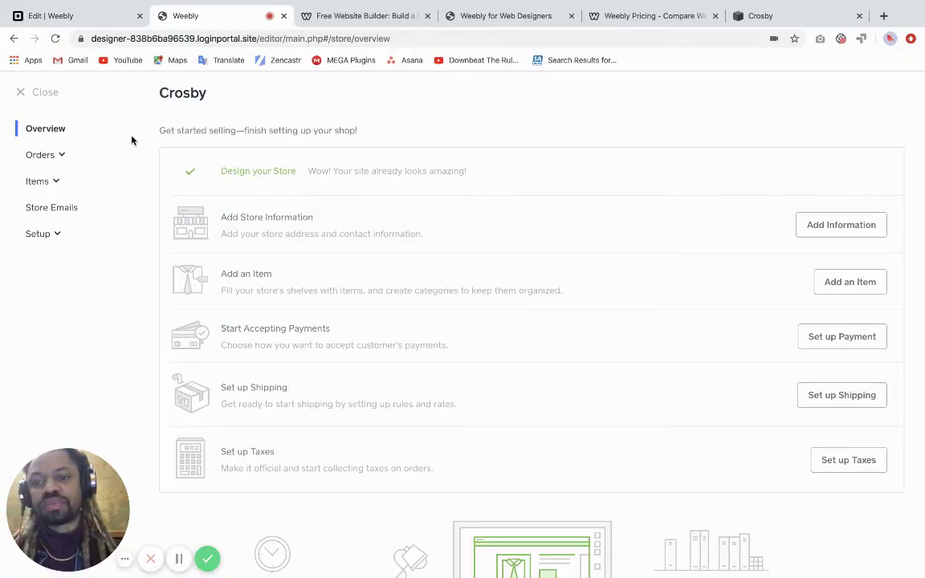
{"action": "left_click", "coordinate": [45, 93]}
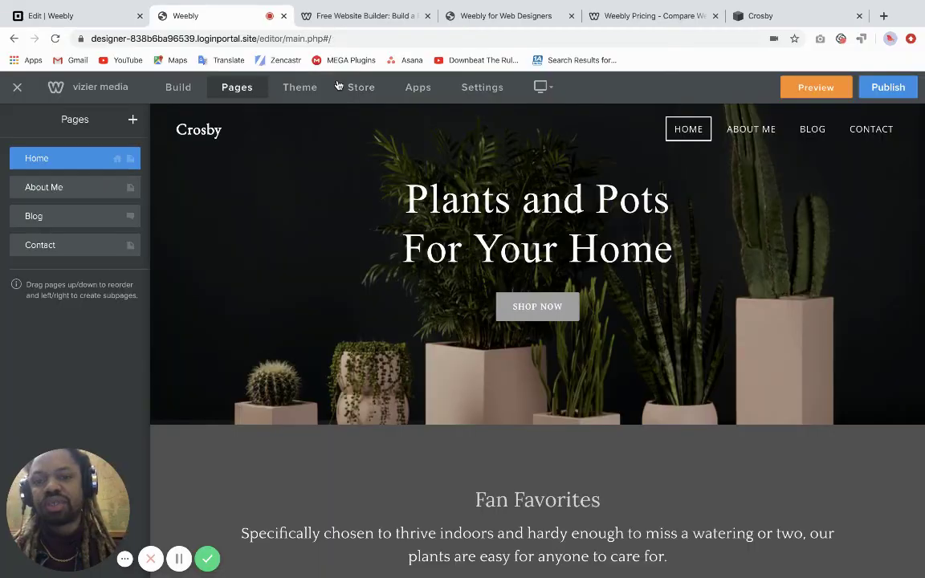
{"action": "left_click", "coordinate": [418, 87]}
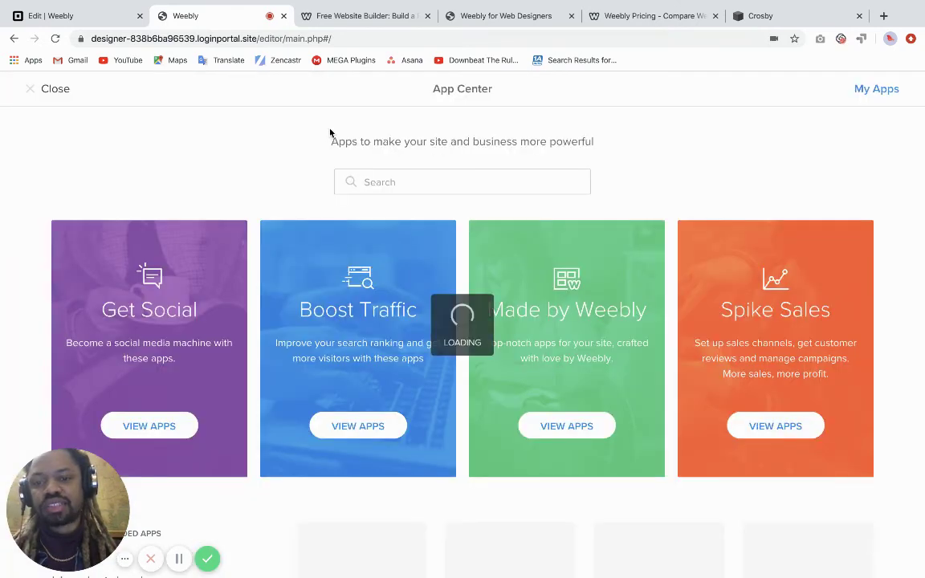
{"action": "left_click", "coordinate": [58, 90]}
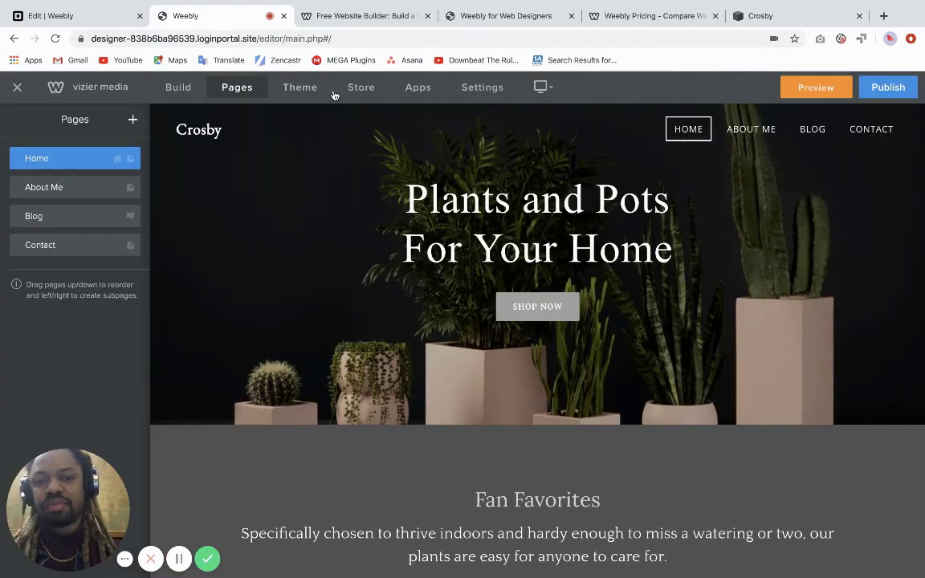
Review the site's General and SEO settings, and close them to return to the page view.
{"action": "left_click", "coordinate": [480, 89]}
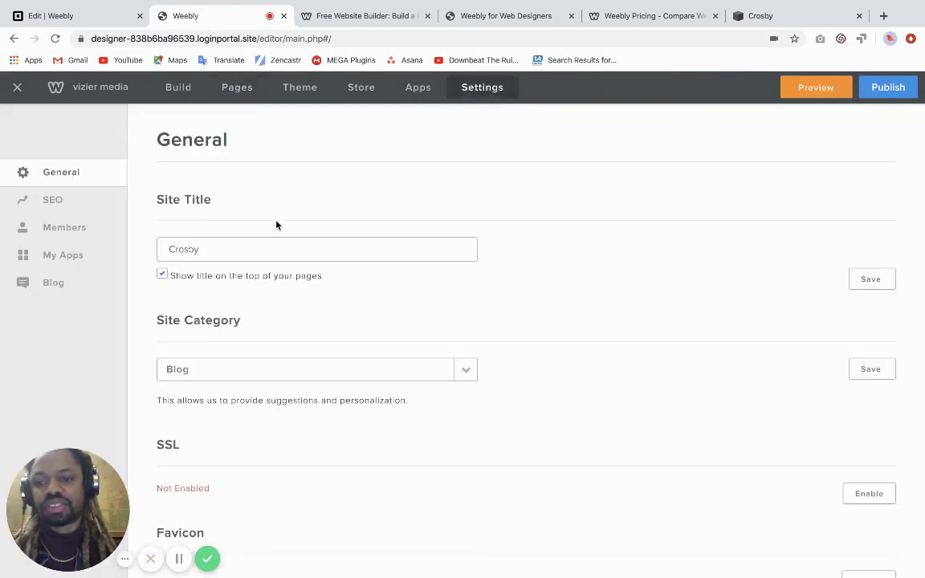
{"action": "left_click", "coordinate": [75, 201]}
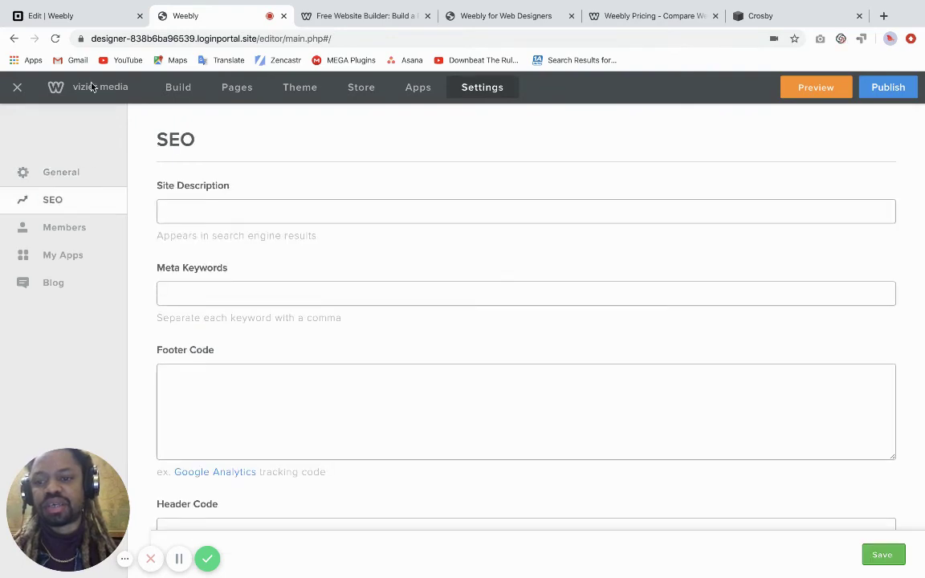
{"action": "left_click", "coordinate": [18, 86]}
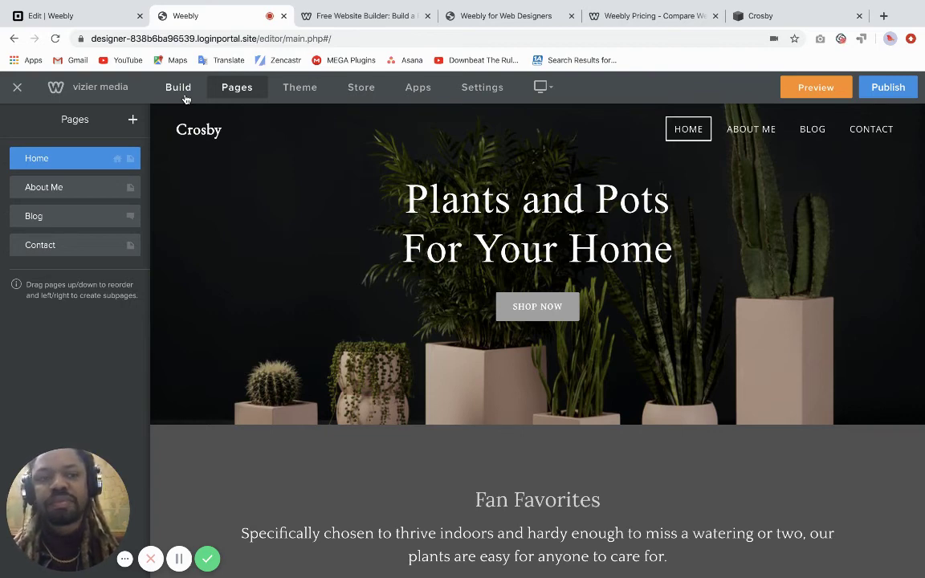
Switch back to the section-based Weebly editor and bring the Home page's Email subscription section into view.
{"action": "left_click", "coordinate": [94, 17]}
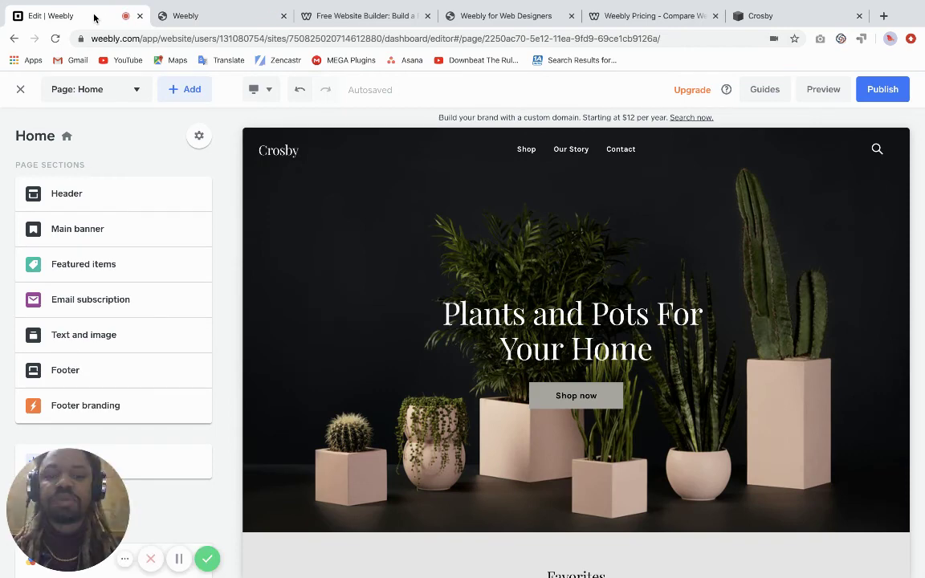
{"action": "left_click", "coordinate": [203, 296]}
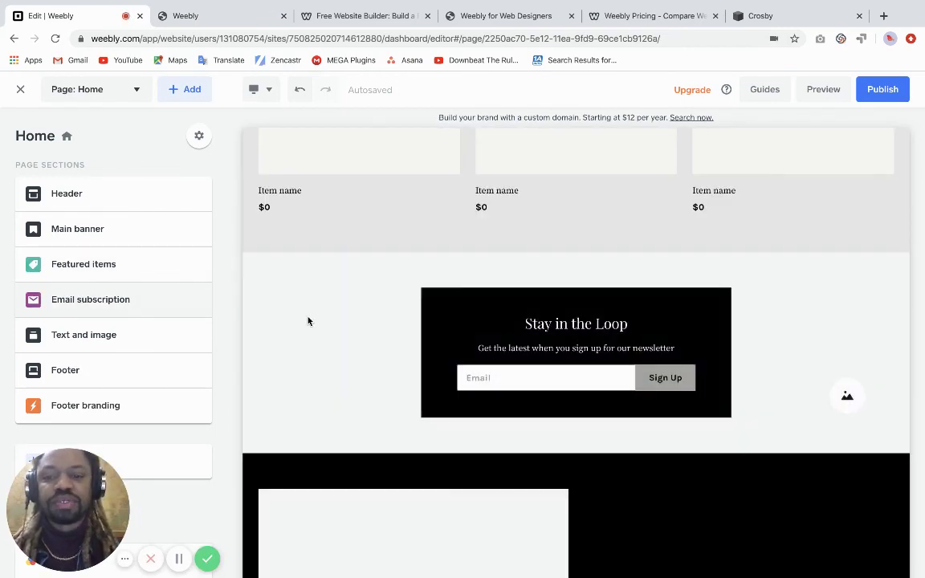